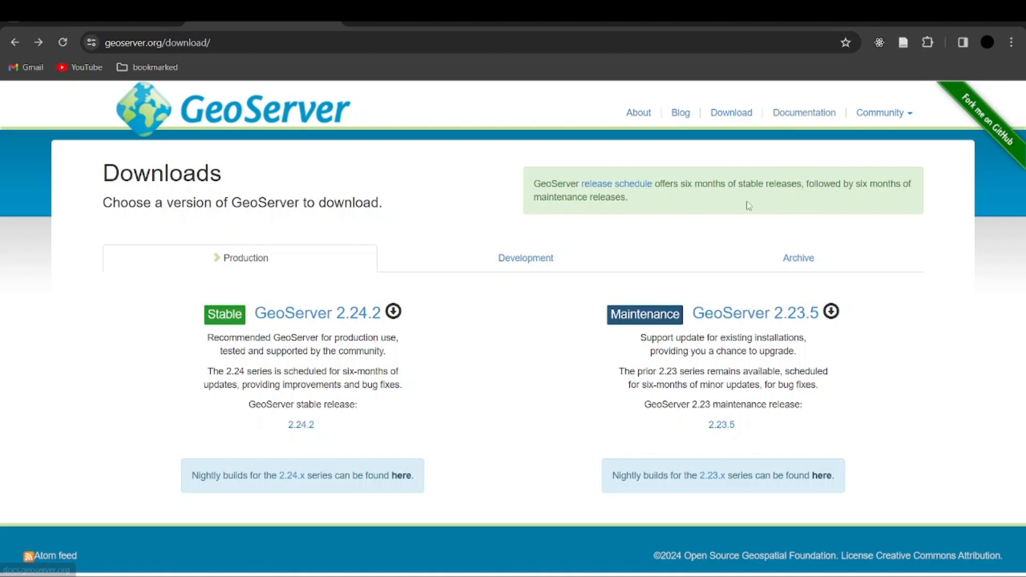
- Open the Windows binary page in the Installation section of the GeoServer User Manual
{"action": "left_click", "coordinate": [794, 119]}
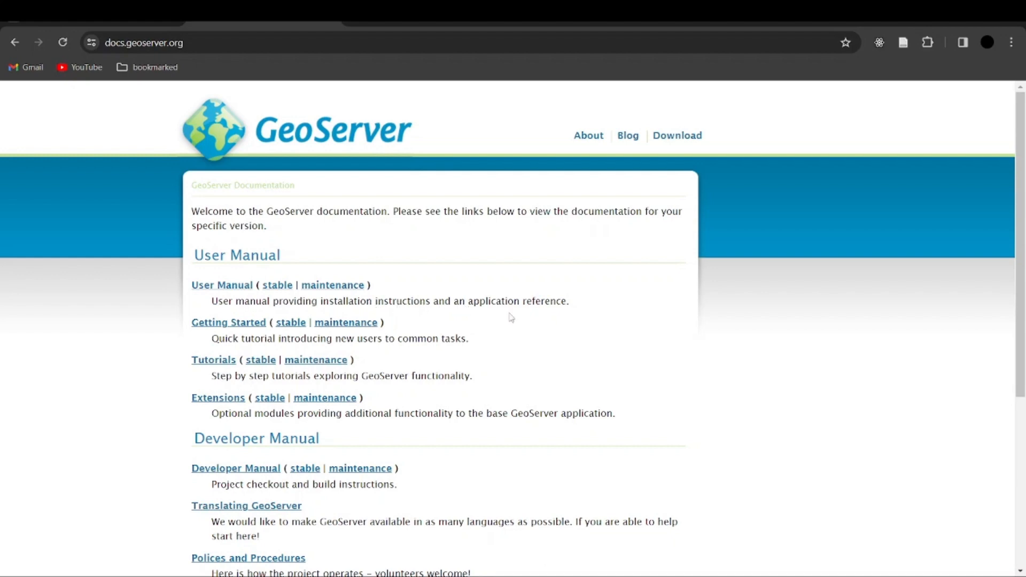
{"action": "left_click", "coordinate": [222, 285]}
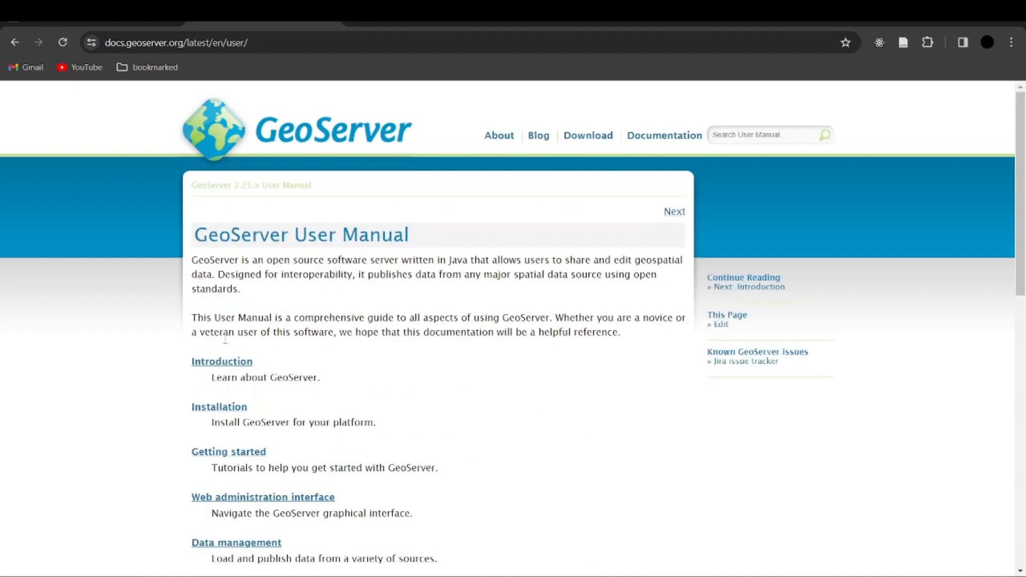
{"action": "left_click", "coordinate": [225, 412]}
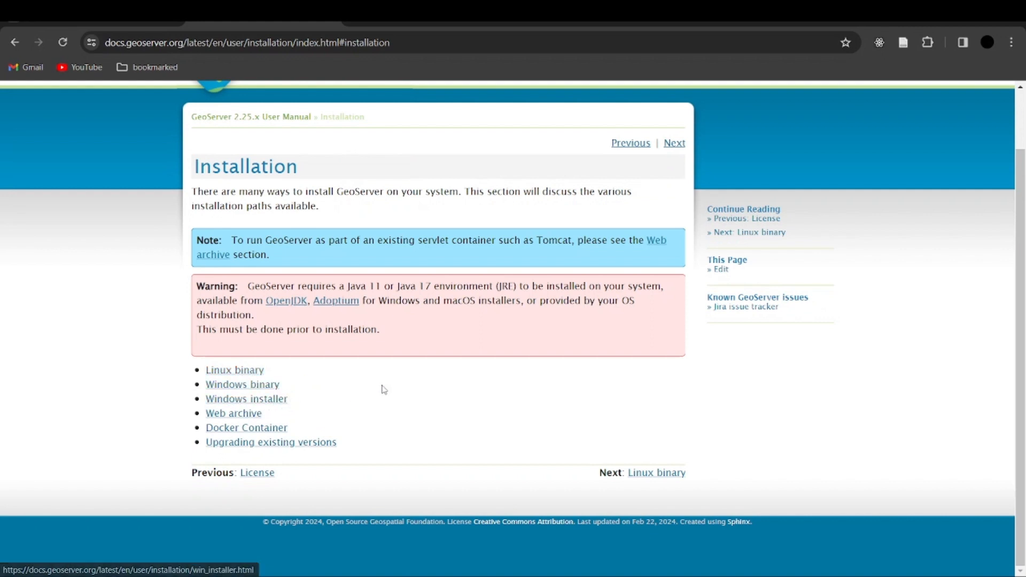
{"action": "left_click", "coordinate": [230, 387]}
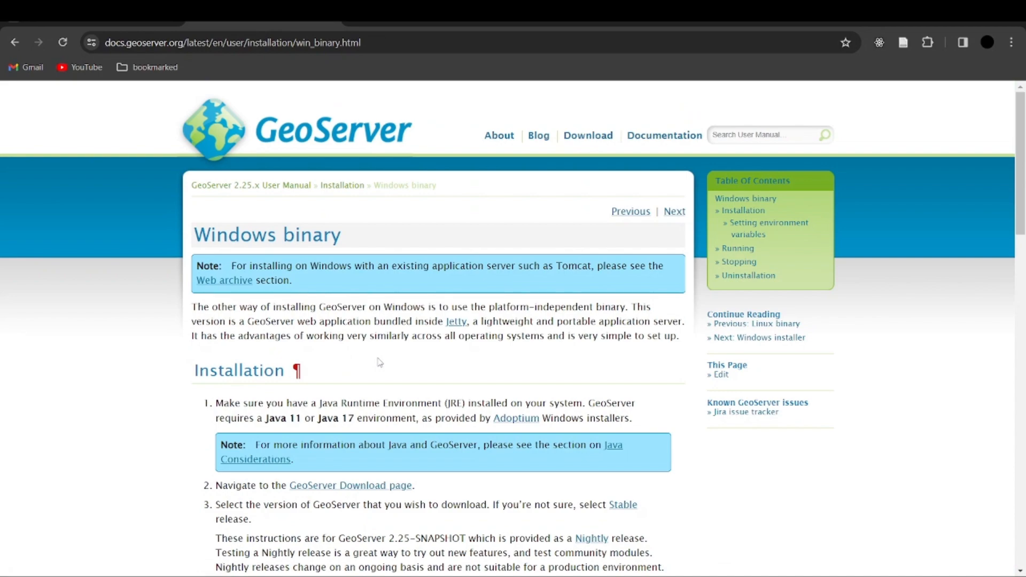
- Read the Windows binary installation instructions, focusing on the section about setting environment variables
{"action": "scroll", "coordinate": [379, 363], "scroll_direction": "down", "scroll_amount": 5}
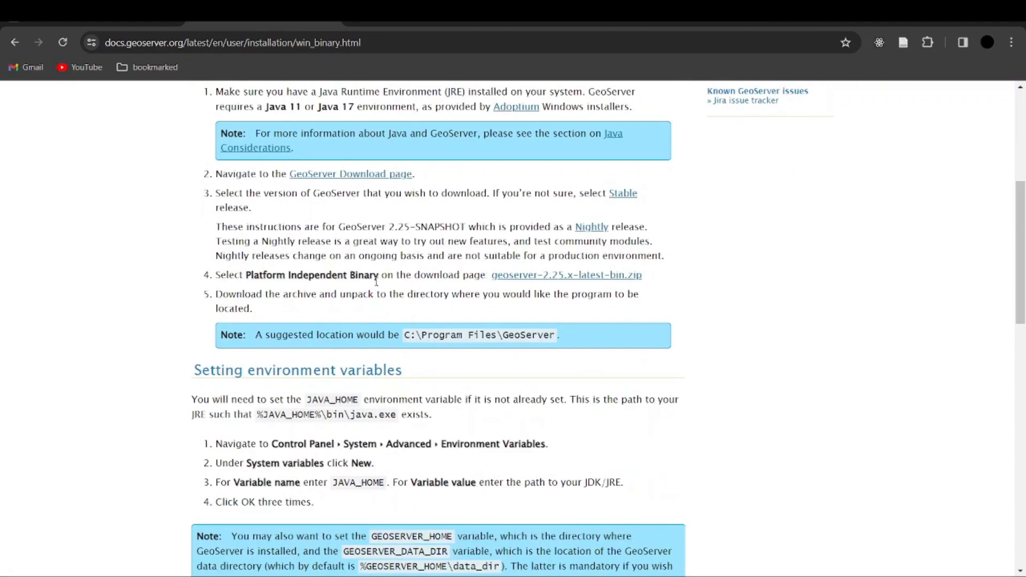
{"action": "scroll", "coordinate": [376, 281], "scroll_direction": "up", "scroll_amount": 3}
{"action": "scroll", "coordinate": [321, 353], "scroll_direction": "down", "scroll_amount": 3}
{"action": "scroll", "coordinate": [411, 371], "scroll_direction": "down", "scroll_amount": 4}
{"action": "scroll", "coordinate": [298, 376], "scroll_direction": "down", "scroll_amount": 2}
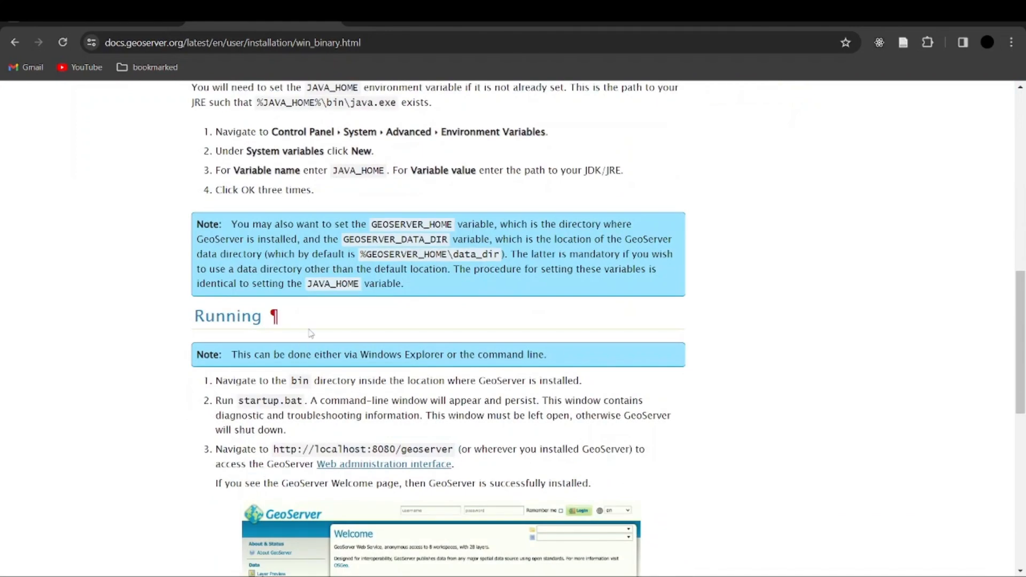
{"action": "scroll", "coordinate": [275, 316], "scroll_direction": "up", "scroll_amount": 3}
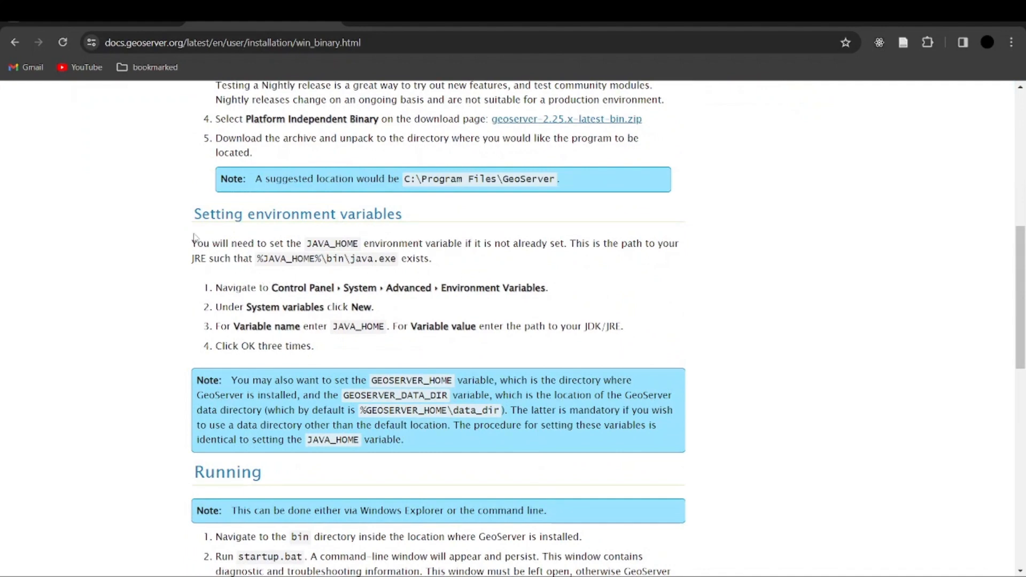
{"action": "left_click_drag", "start_coordinate": [195, 220], "coordinate": [491, 345]}
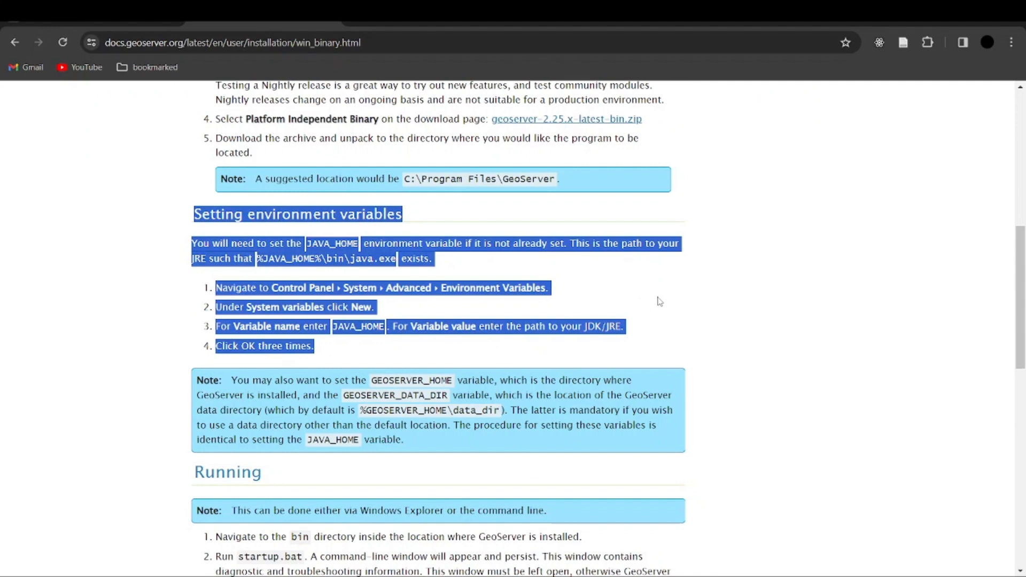
{"action": "left_click", "coordinate": [701, 302]}
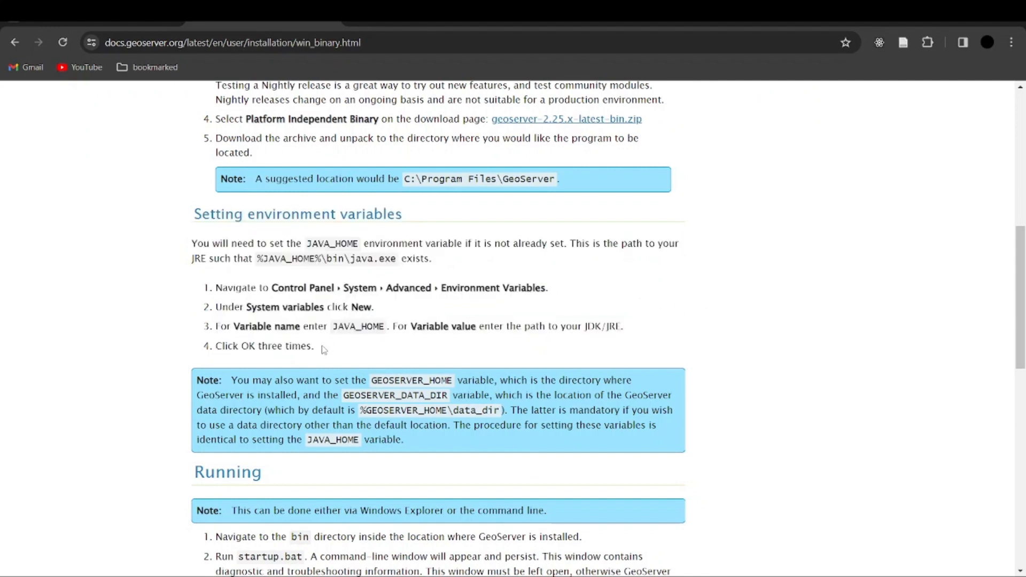
- Review the Running, Stopping and Uninstallation sections of the Windows binary guide, and return to its beginning
{"action": "scroll", "coordinate": [323, 350], "scroll_direction": "down", "scroll_amount": 3}
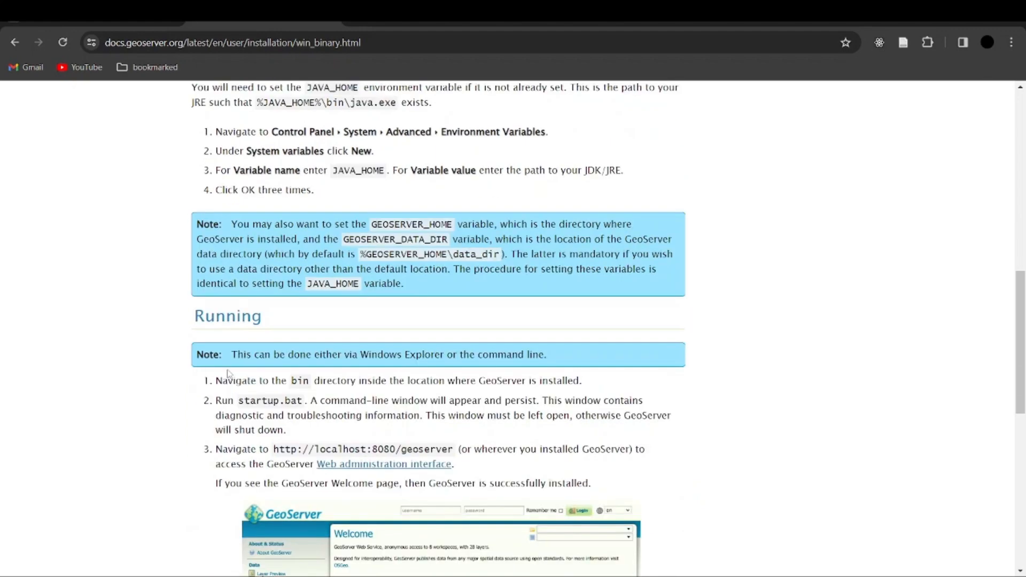
{"action": "scroll", "coordinate": [228, 373], "scroll_direction": "down", "scroll_amount": 6}
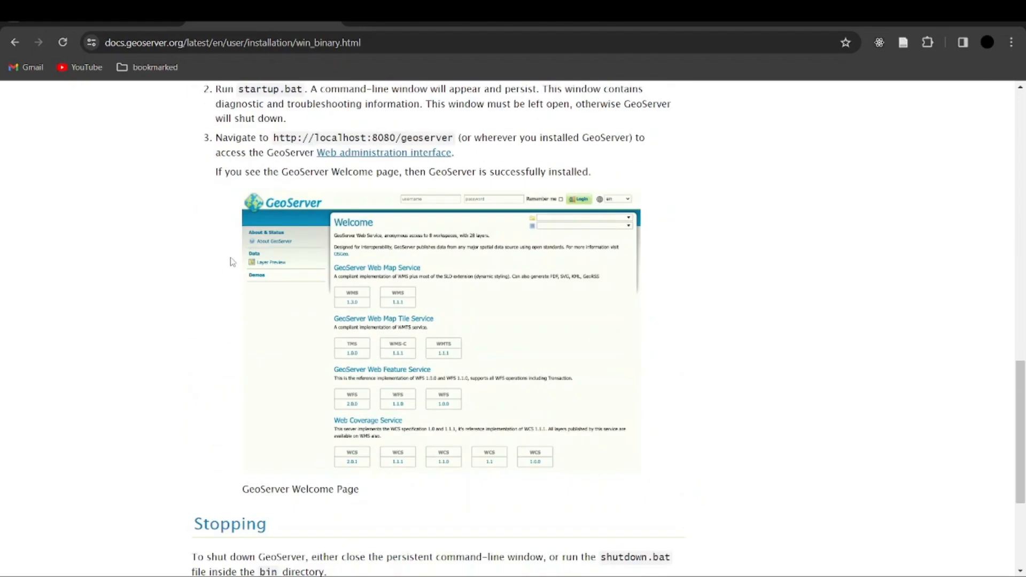
{"action": "scroll", "coordinate": [233, 262], "scroll_direction": "up", "scroll_amount": 3}
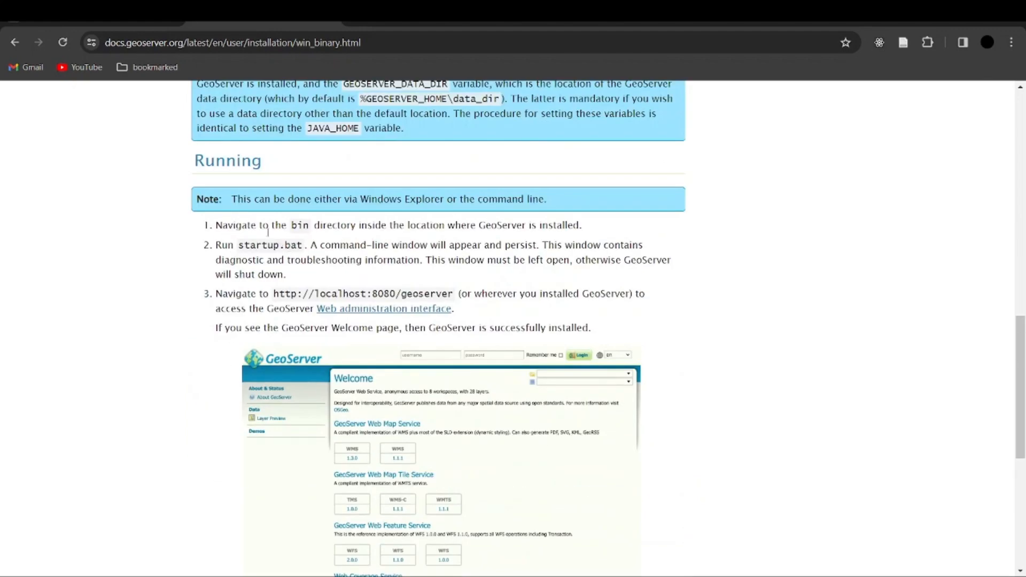
{"action": "scroll", "coordinate": [267, 232], "scroll_direction": "up", "scroll_amount": 3}
{"action": "scroll", "coordinate": [269, 227], "scroll_direction": "up", "scroll_amount": 3}
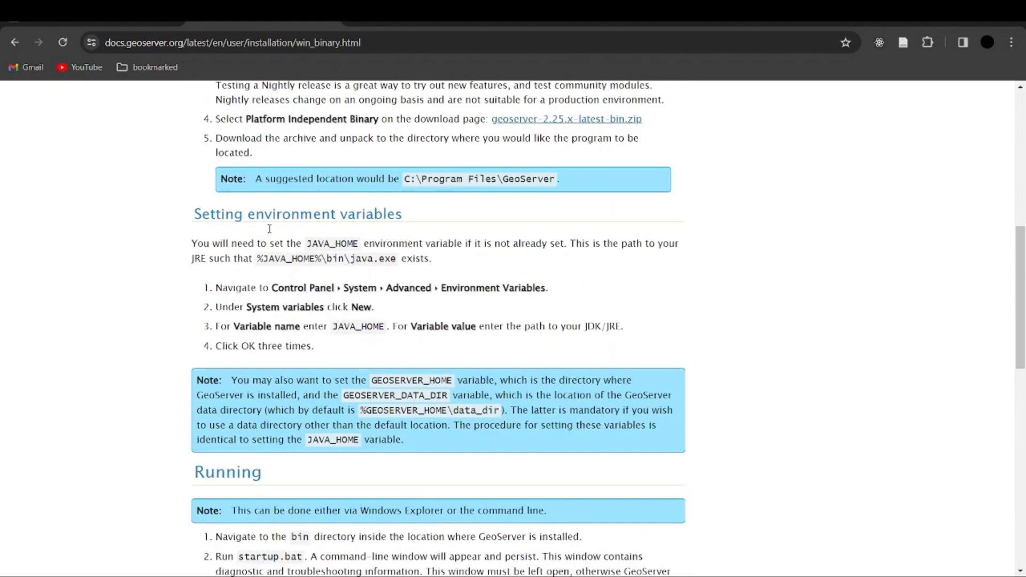
{"action": "scroll", "coordinate": [348, 294], "scroll_direction": "down", "scroll_amount": 9}
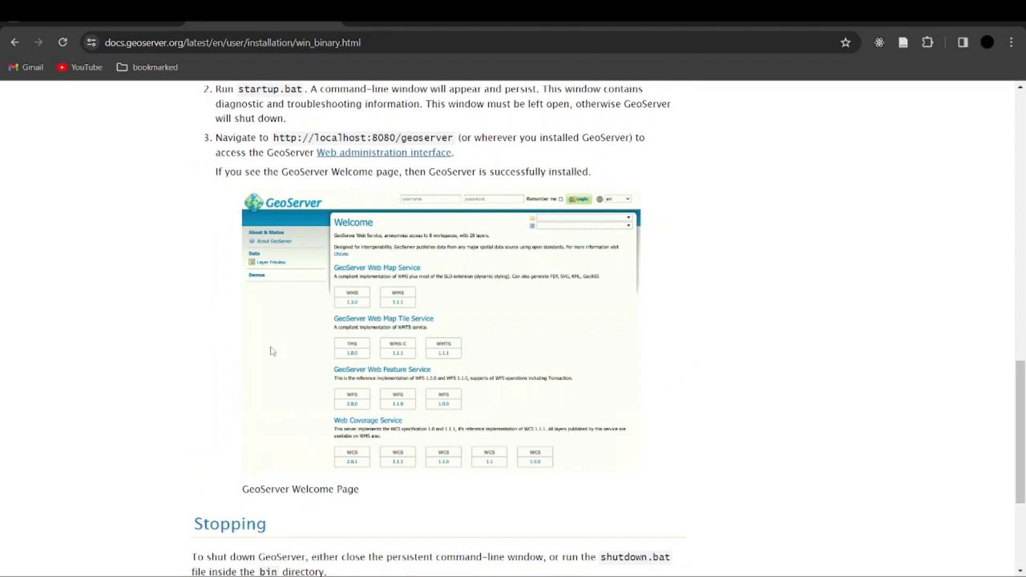
{"action": "scroll", "coordinate": [271, 350], "scroll_direction": "down", "scroll_amount": 3}
{"action": "scroll", "coordinate": [272, 351], "scroll_direction": "down", "scroll_amount": 2}
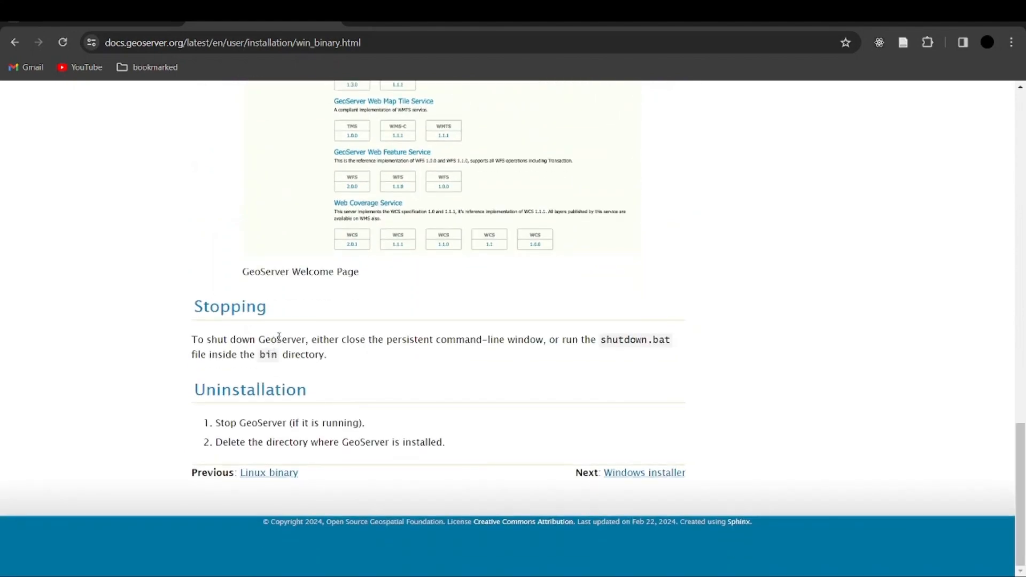
{"action": "scroll", "coordinate": [277, 305], "scroll_direction": "up", "scroll_amount": 10}
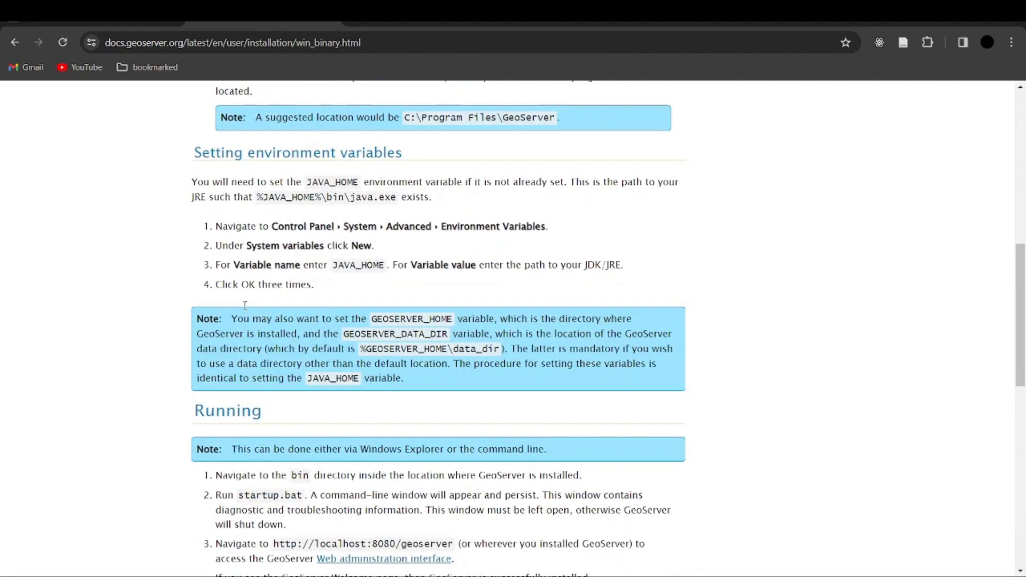
{"action": "scroll", "coordinate": [245, 303], "scroll_direction": "up", "scroll_amount": 6}
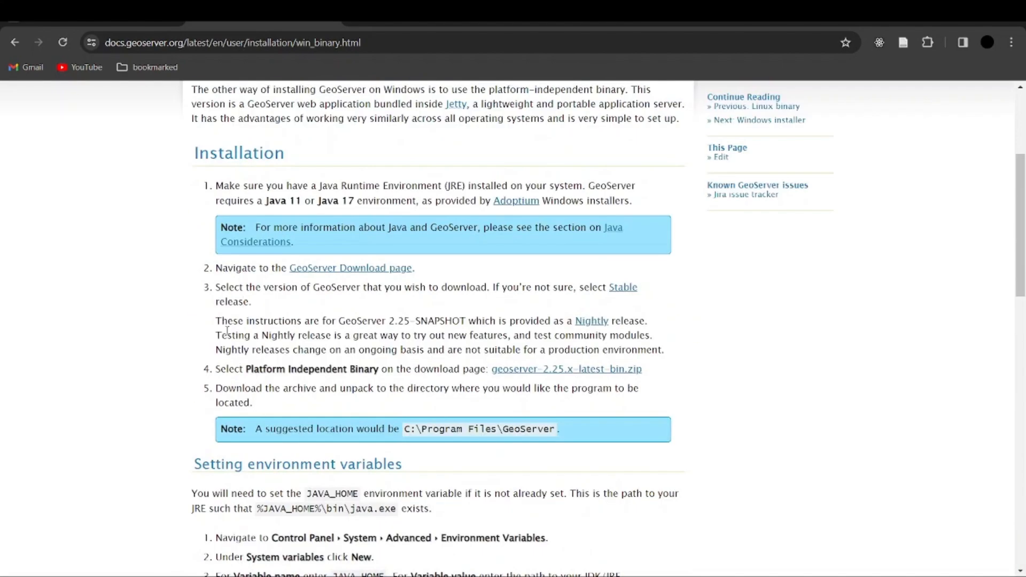
{"action": "scroll", "coordinate": [167, 327], "scroll_direction": "up", "scroll_amount": 4}
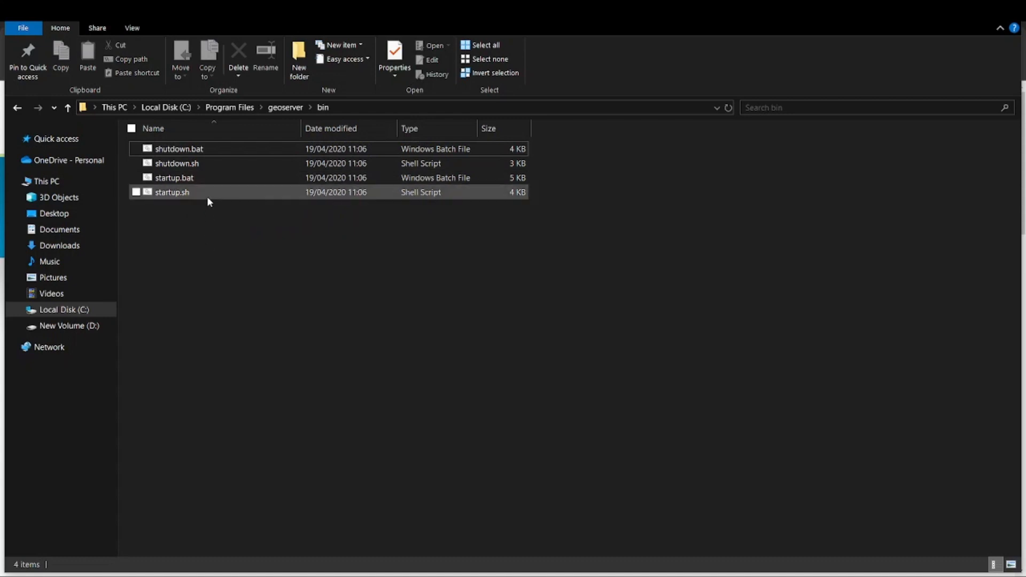
- Start GeoServer by running startup.bat from the geoserver bin folder, and check the console output for the server's port
{"action": "double_click", "coordinate": [208, 182]}
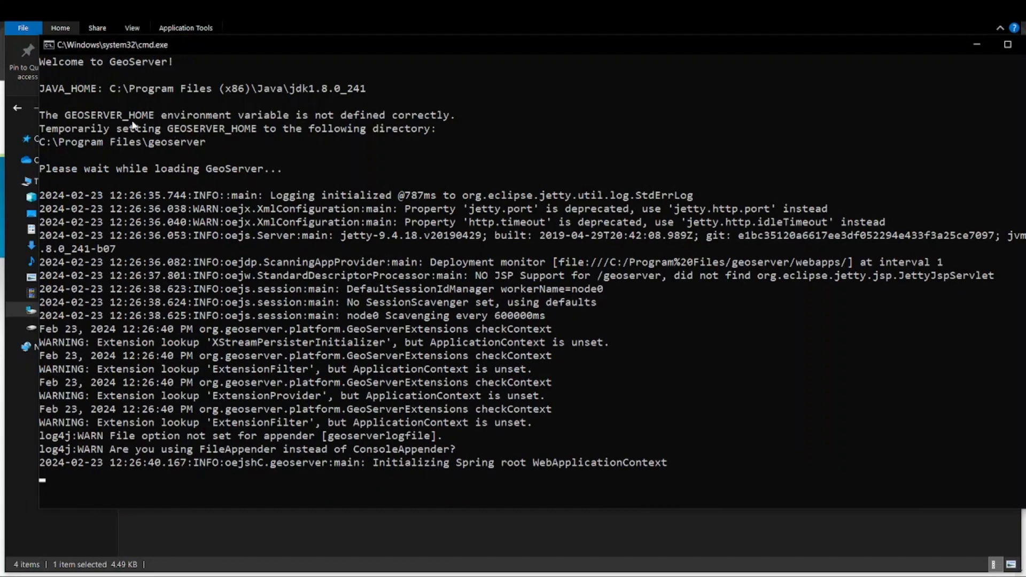
{"action": "left_click_drag", "start_coordinate": [116, 119], "coordinate": [177, 224]}
{"action": "left_click", "coordinate": [285, 231]}
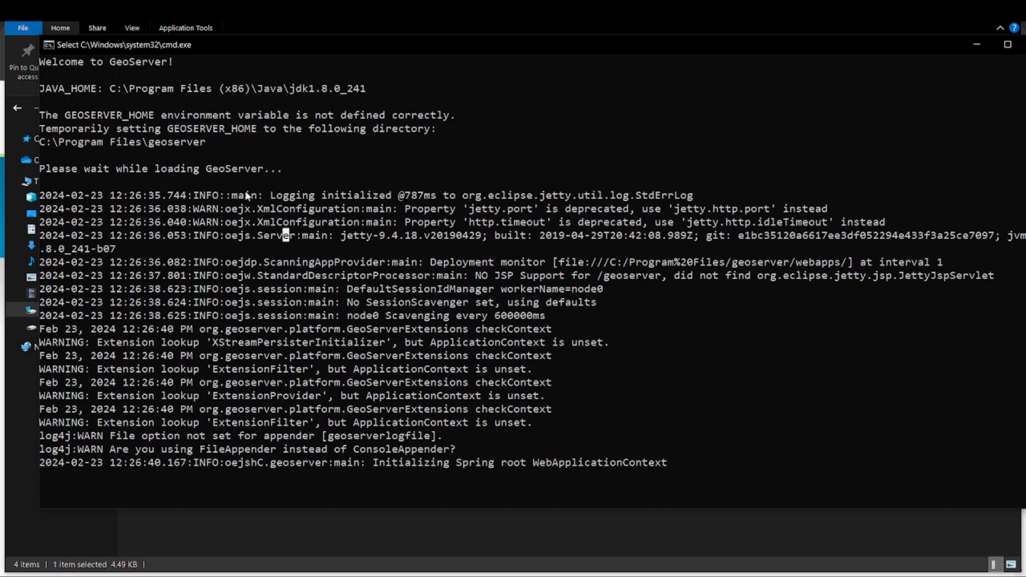
{"action": "left_click_drag", "start_coordinate": [246, 89], "coordinate": [347, 89]}
{"action": "left_click", "coordinate": [369, 114]}
{"action": "left_click_drag", "start_coordinate": [308, 170], "coordinate": [278, 143]}
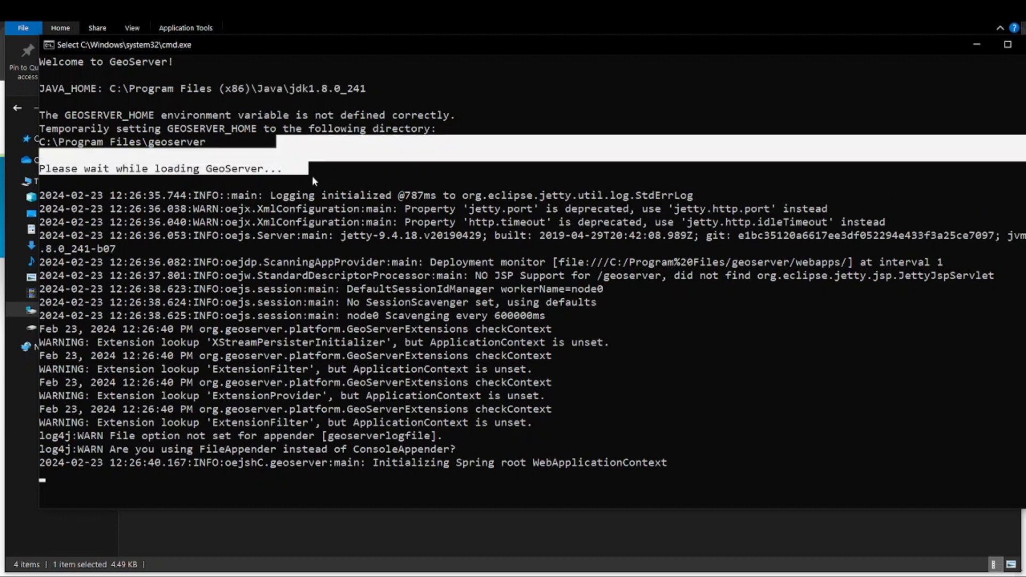
{"action": "left_click", "coordinate": [369, 264]}
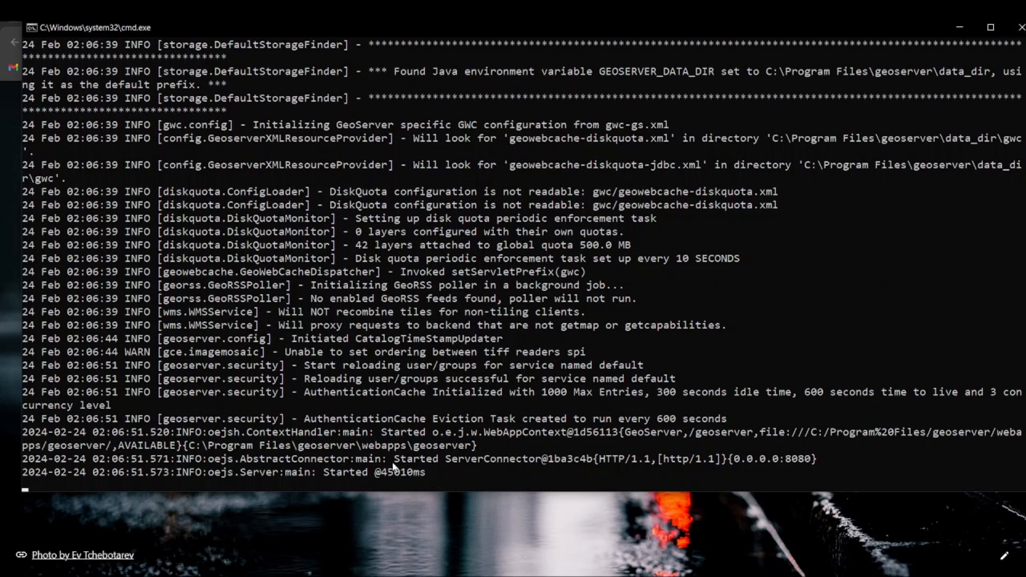
{"action": "left_click_drag", "start_coordinate": [393, 463], "coordinate": [830, 464]}
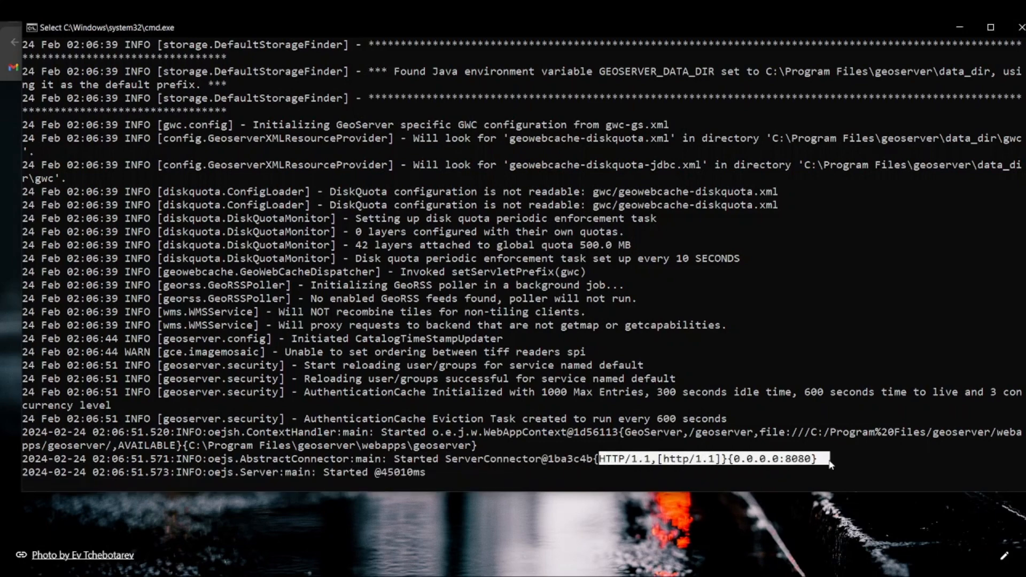
- Switch to Chrome and open the GeoServer web interface at localhost:8080/geoserver
{"action": "left_click", "coordinate": [483, 521]}
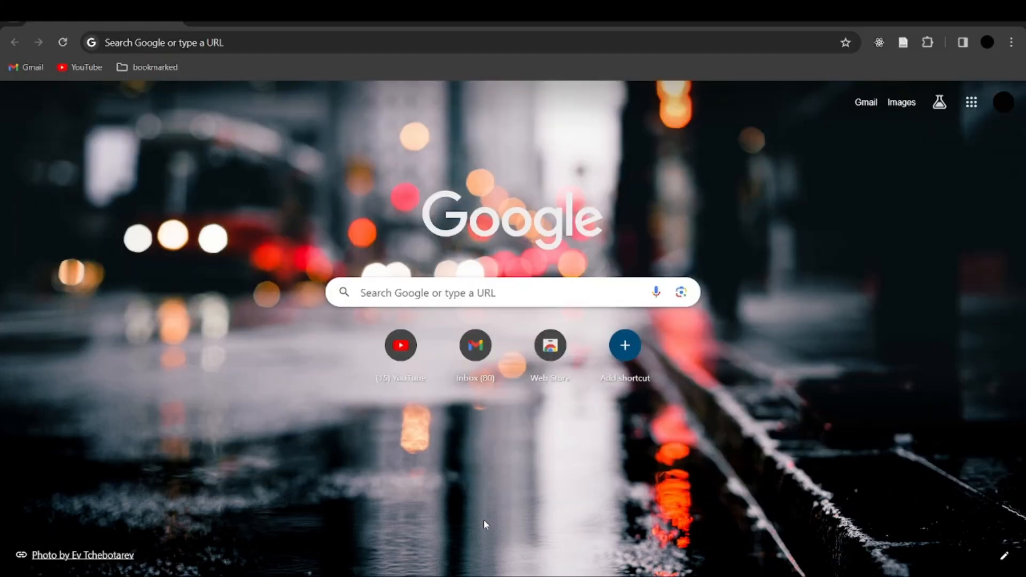
{"action": "left_click", "coordinate": [201, 38]}
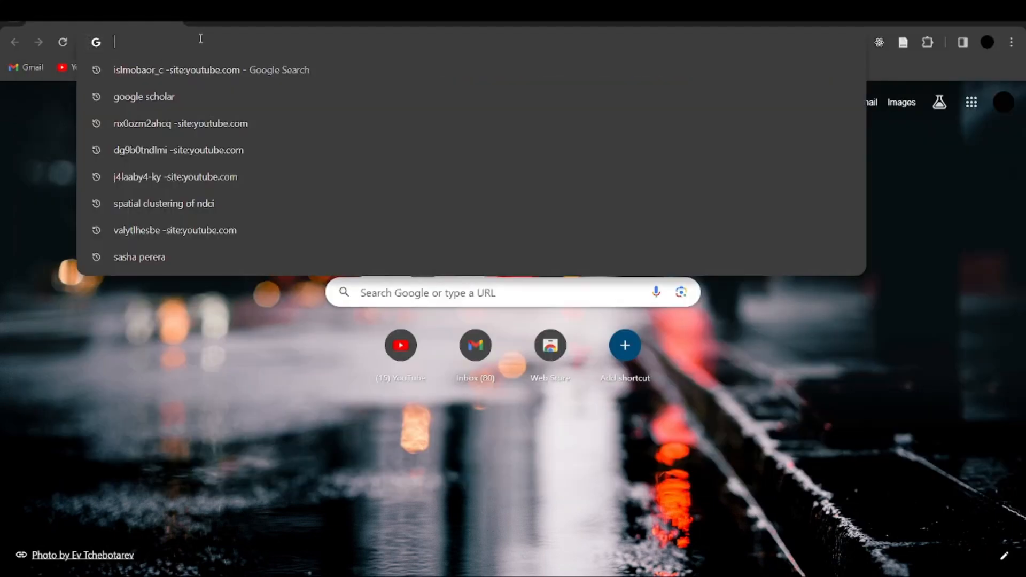
{"action": "type", "text": "loca"}
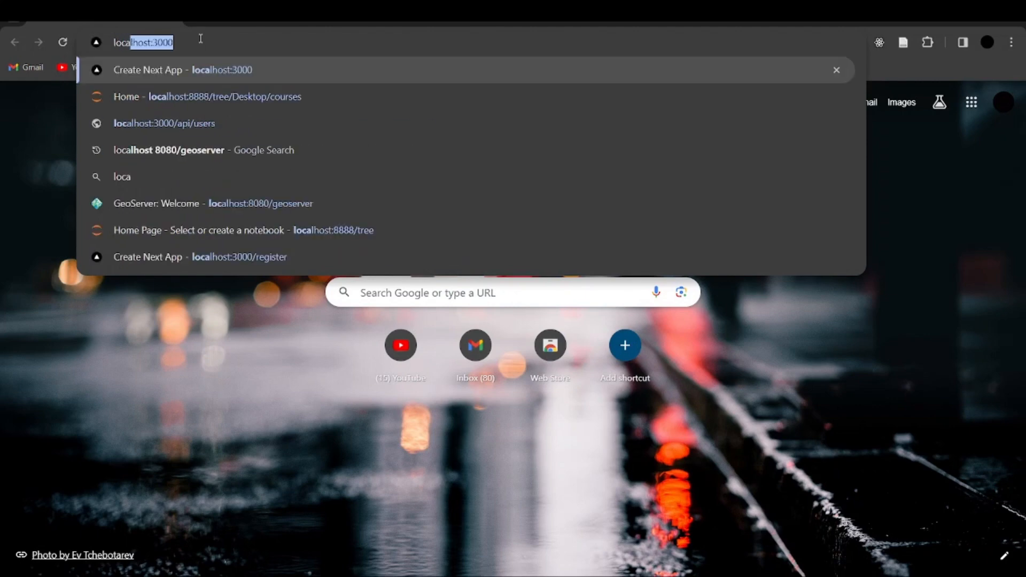
{"action": "type", "text": "lhost:"}
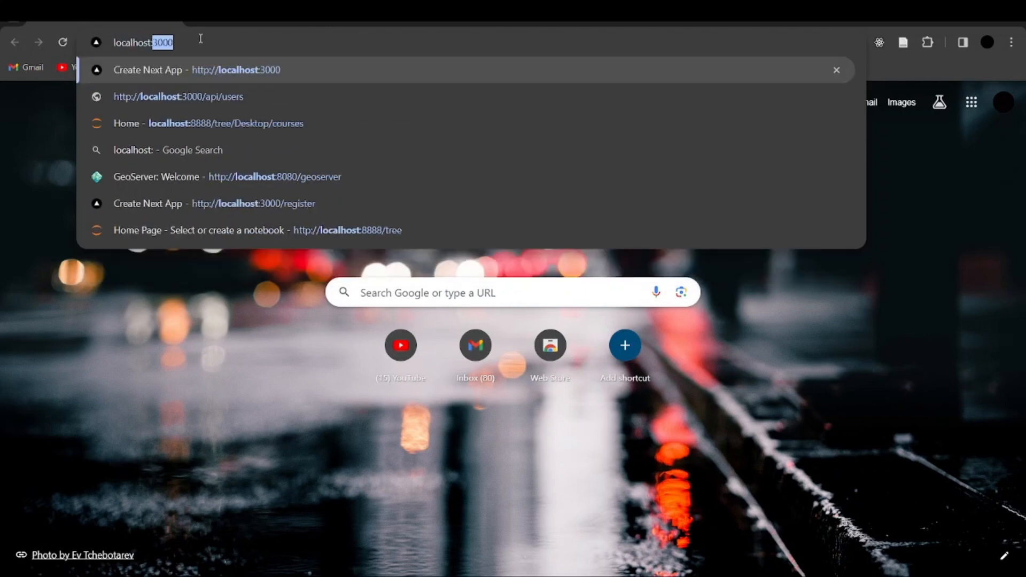
{"action": "type", "text": "8080/"}
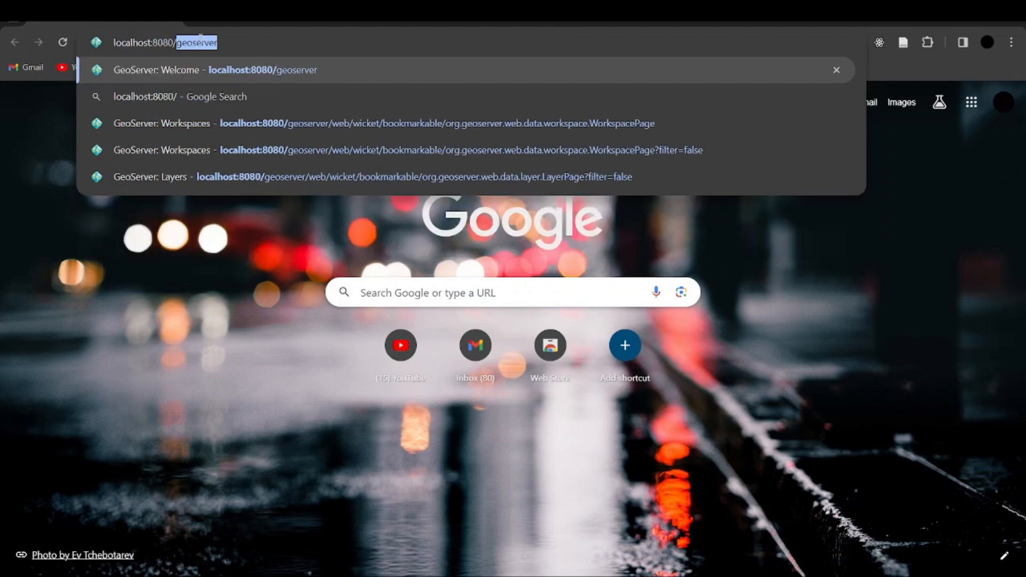
{"action": "type", "text": "geoserver"}
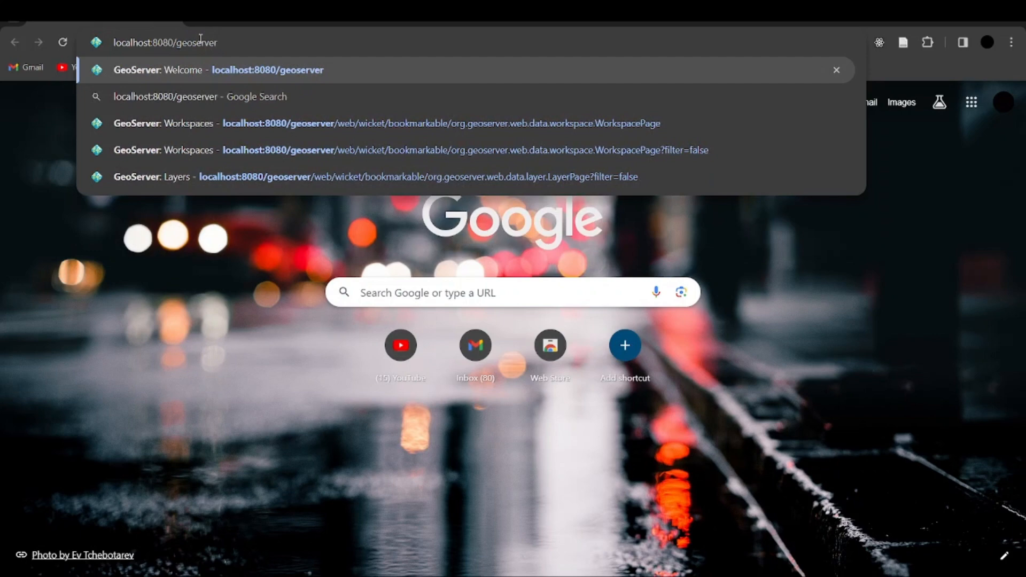
{"action": "key", "text": "Return"}
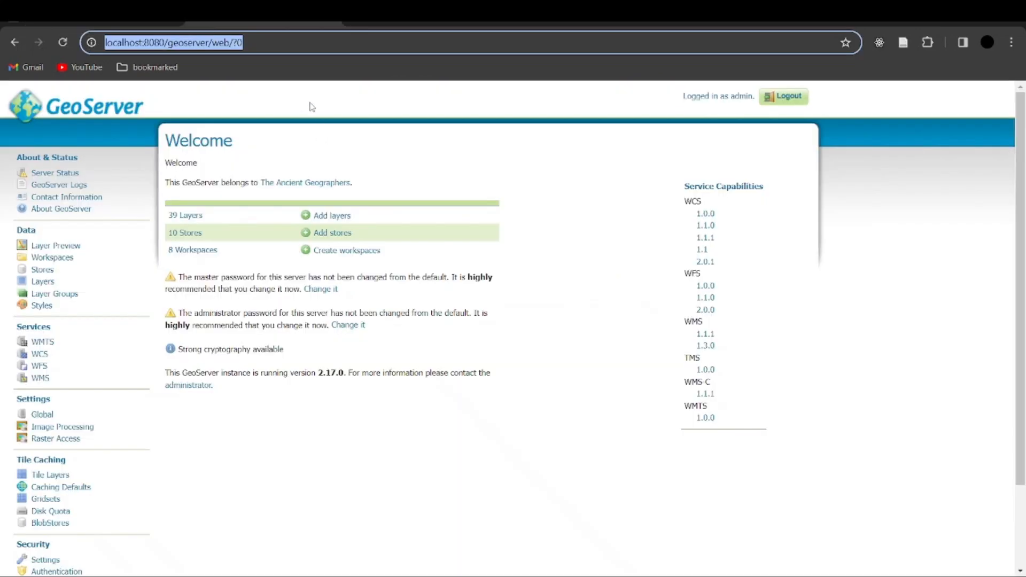
- Check the logged-in account shown on the GeoServer Welcome page
{"action": "left_click", "coordinate": [312, 106]}
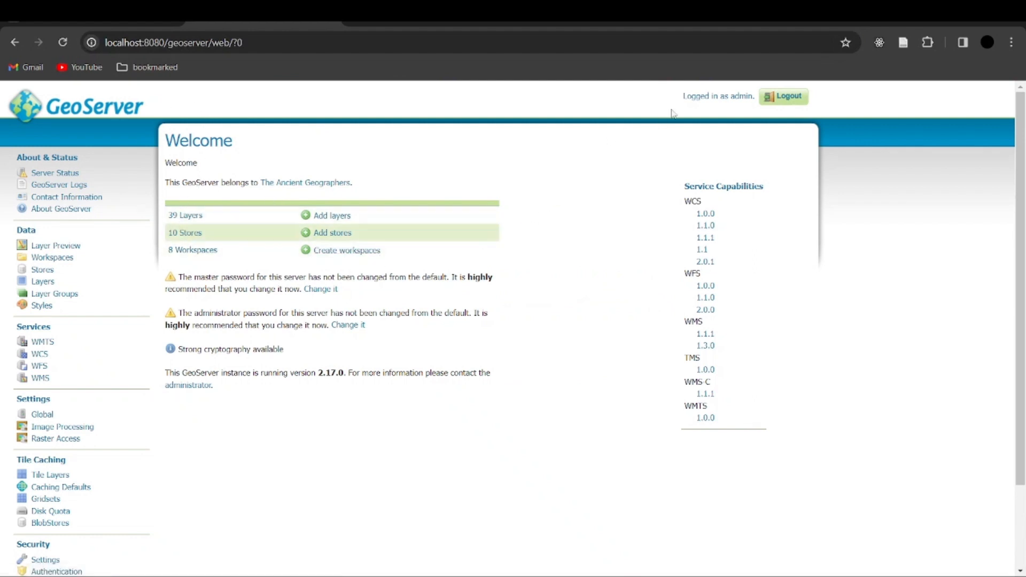
{"action": "left_click_drag", "start_coordinate": [680, 99], "coordinate": [748, 110]}
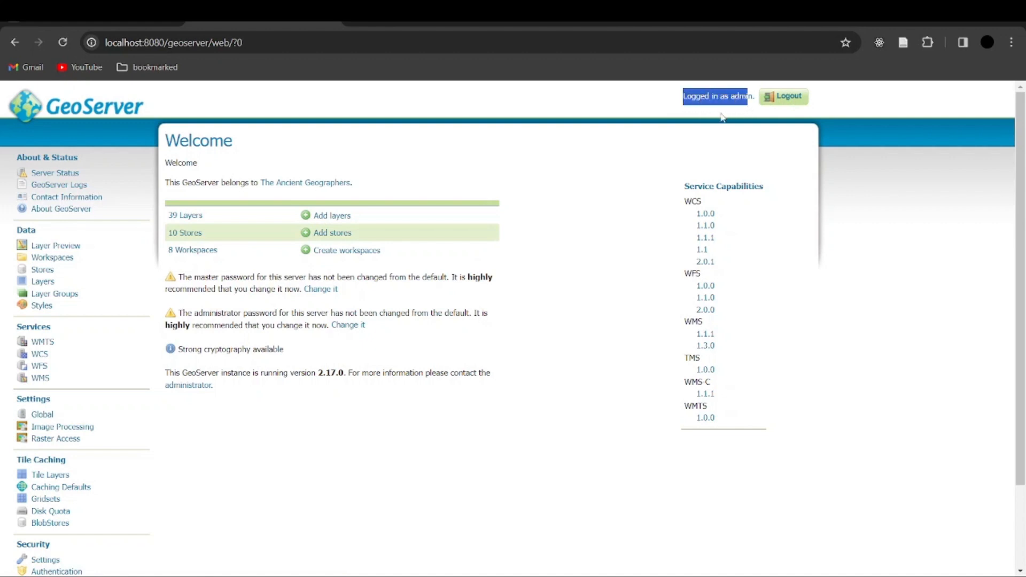
{"action": "left_click", "coordinate": [690, 107]}
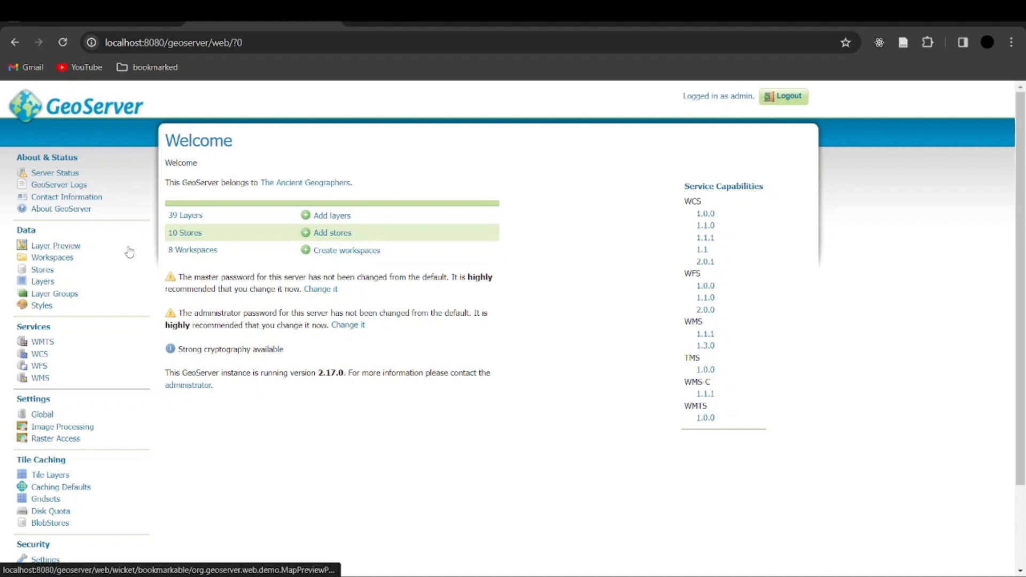
- Create a new workspace named test with the namespace URI google.com
{"action": "left_click", "coordinate": [55, 261]}
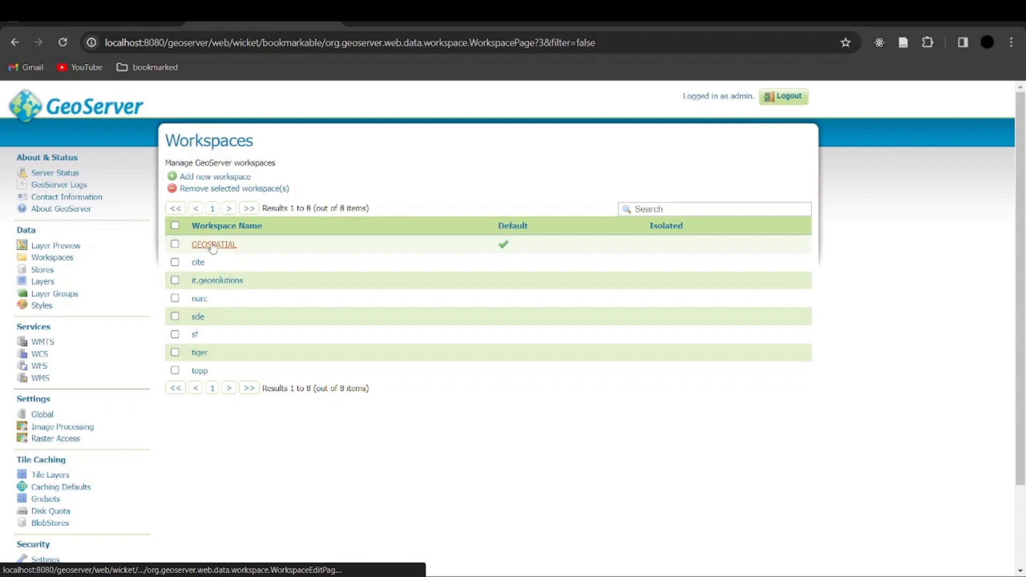
{"action": "left_click", "coordinate": [213, 179]}
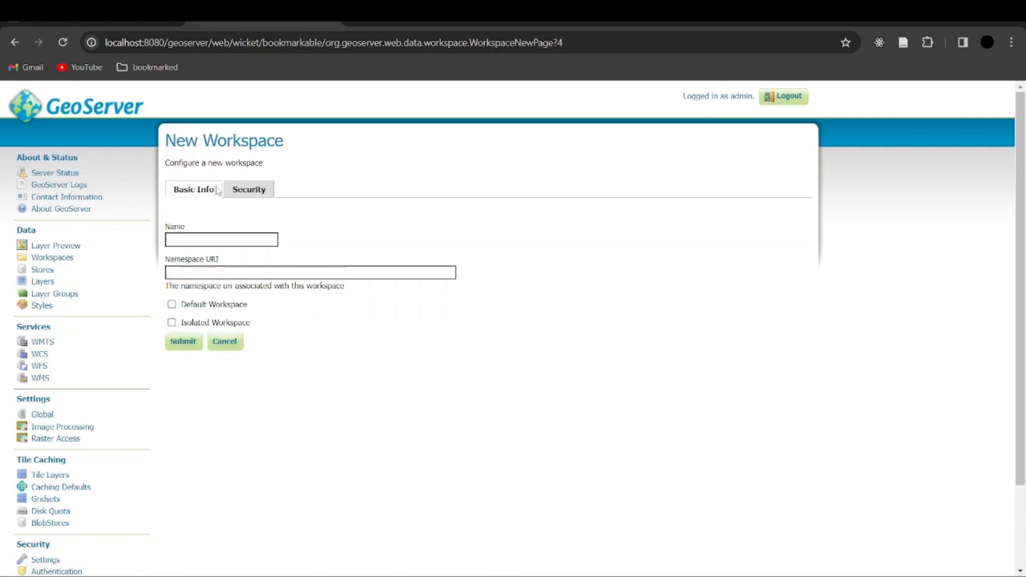
{"action": "left_click", "coordinate": [224, 236]}
{"action": "type", "text": "test"}
{"action": "left_click", "coordinate": [196, 271]}
{"action": "type", "text": "g"}
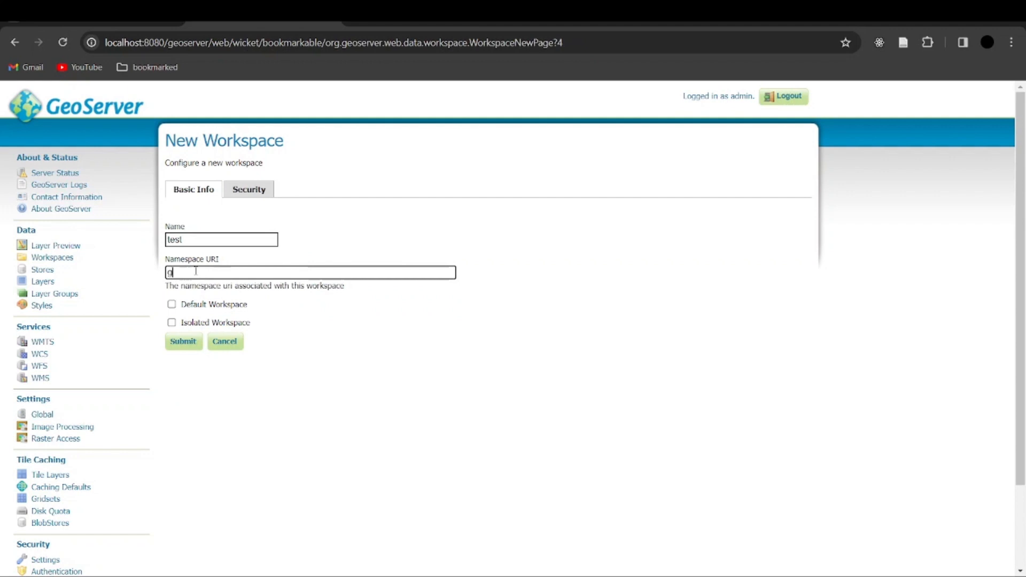
{"action": "type", "text": "oogle.com"}
{"action": "left_click", "coordinate": [192, 343]}
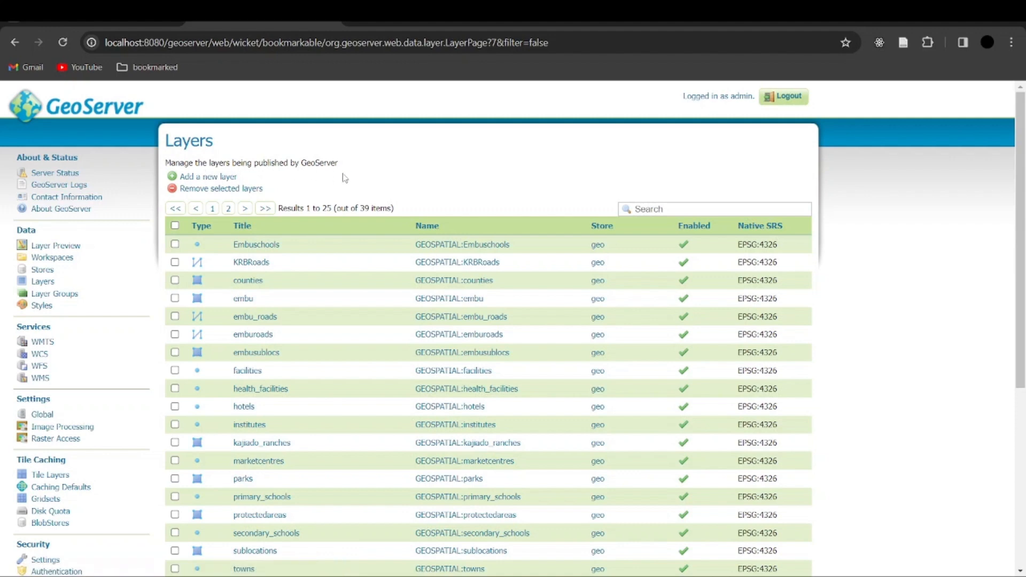
- Start adding a new layer and look through the stores offered as its source, without choosing one
{"action": "left_click", "coordinate": [218, 178]}
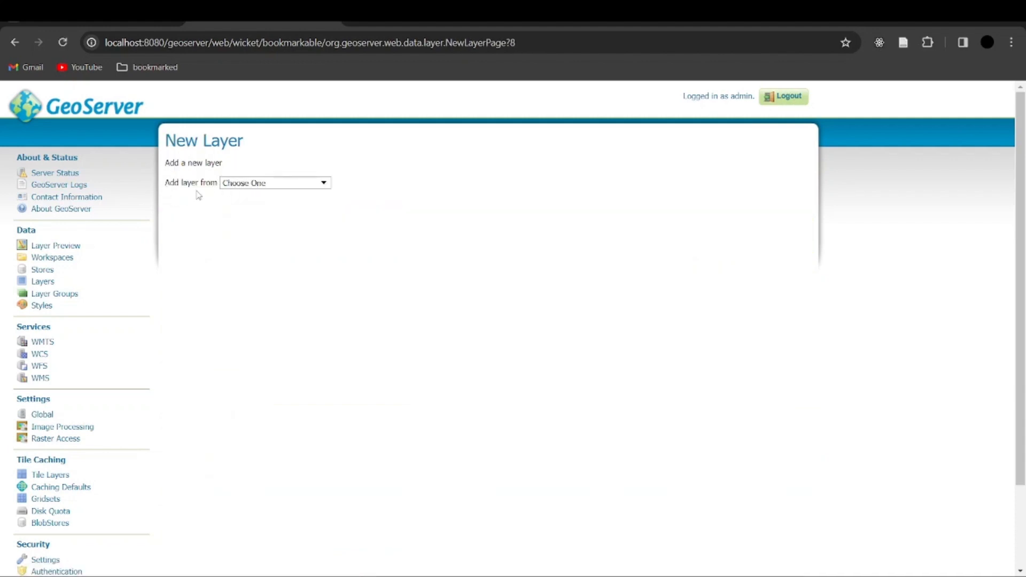
{"action": "left_click", "coordinate": [281, 188]}
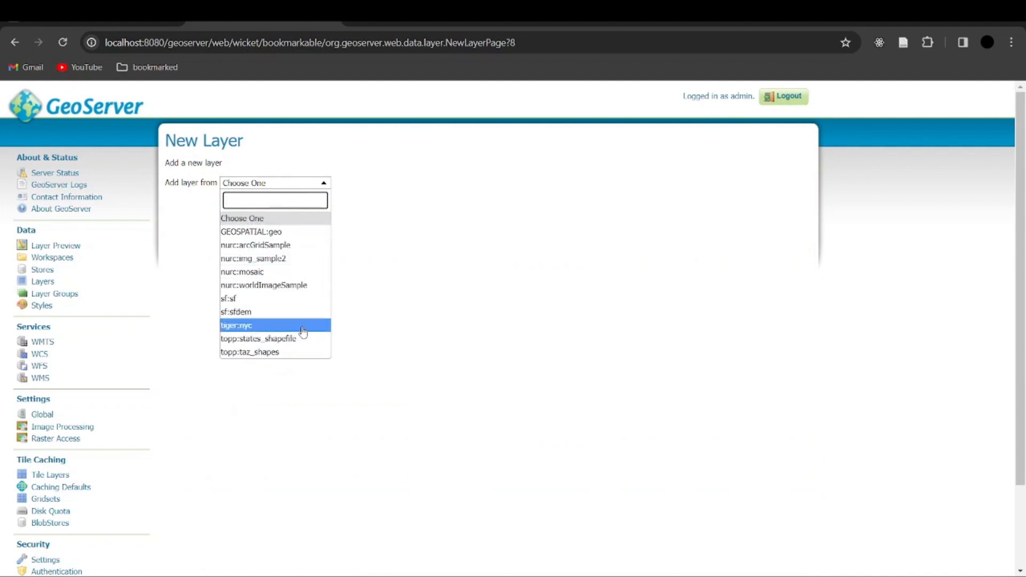
{"action": "left_click", "coordinate": [385, 273]}
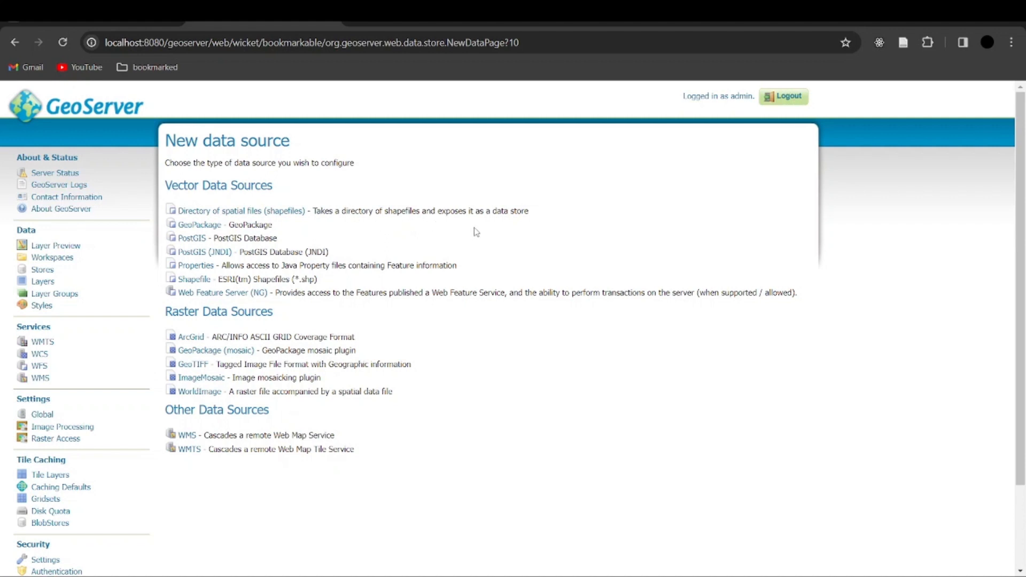
- Set up a shapefile directory data source in workspace test, named kenyadata with the description "This is the test data"
{"action": "left_click", "coordinate": [253, 214]}
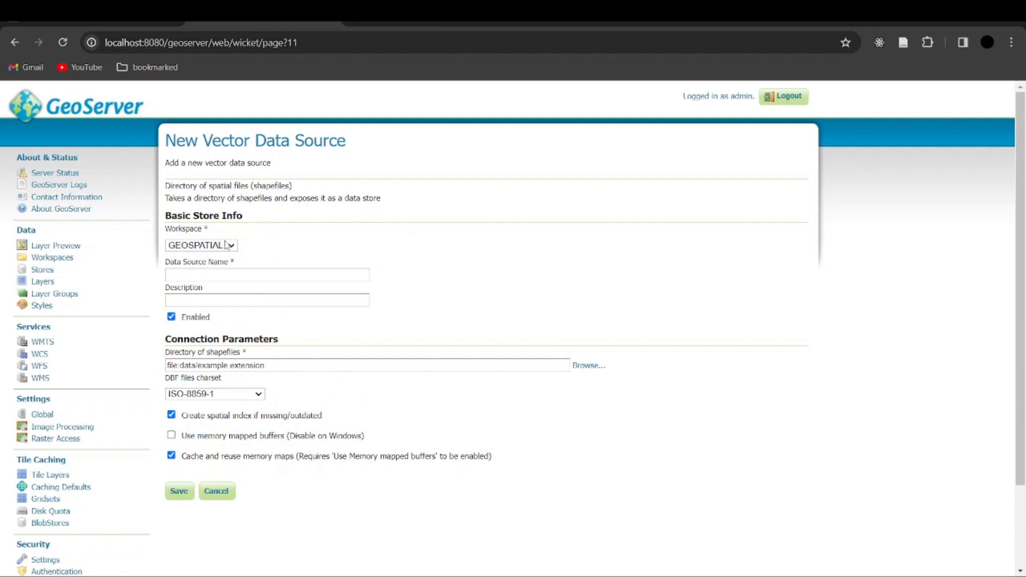
{"action": "left_click_drag", "start_coordinate": [212, 233], "coordinate": [162, 235]}
{"action": "left_click", "coordinate": [264, 248]}
{"action": "left_click", "coordinate": [228, 247]}
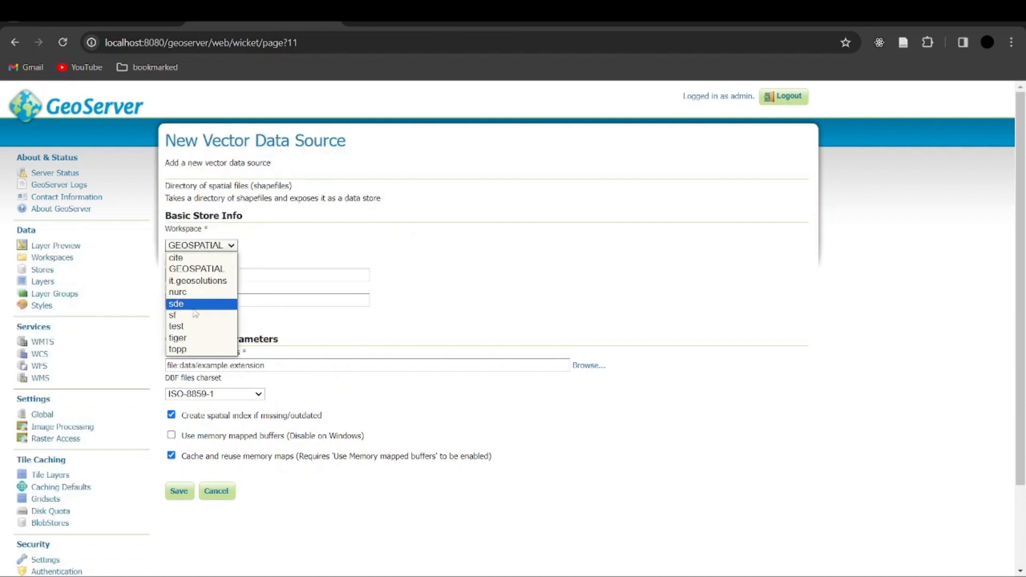
{"action": "left_click", "coordinate": [194, 327]}
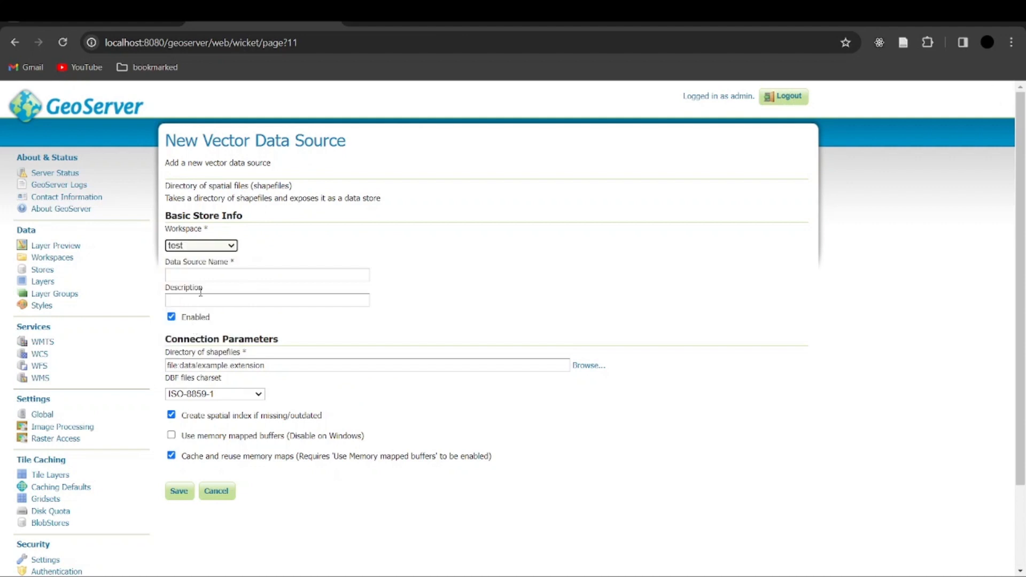
{"action": "left_click", "coordinate": [200, 274]}
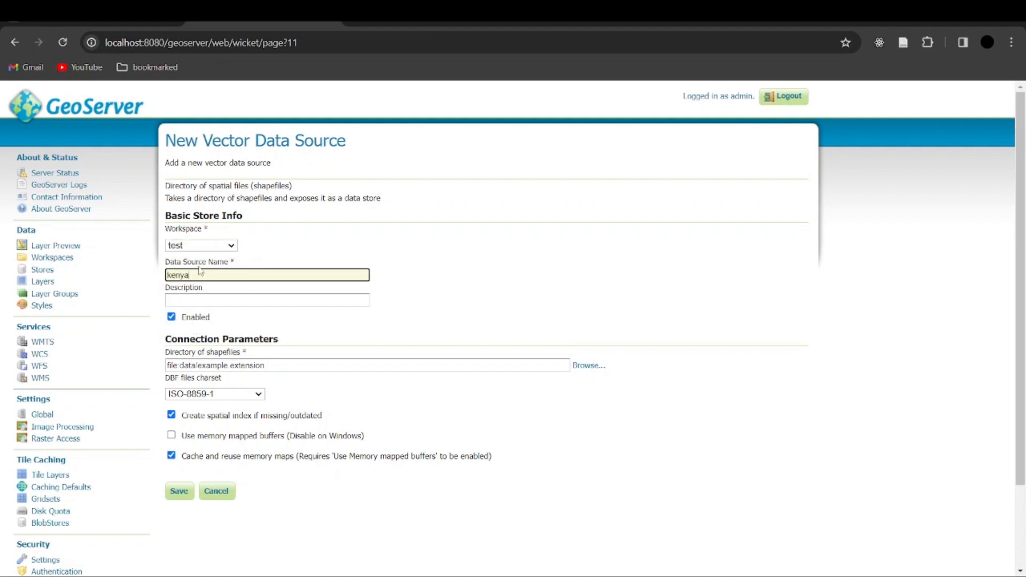
{"action": "left_click", "coordinate": [183, 295]}
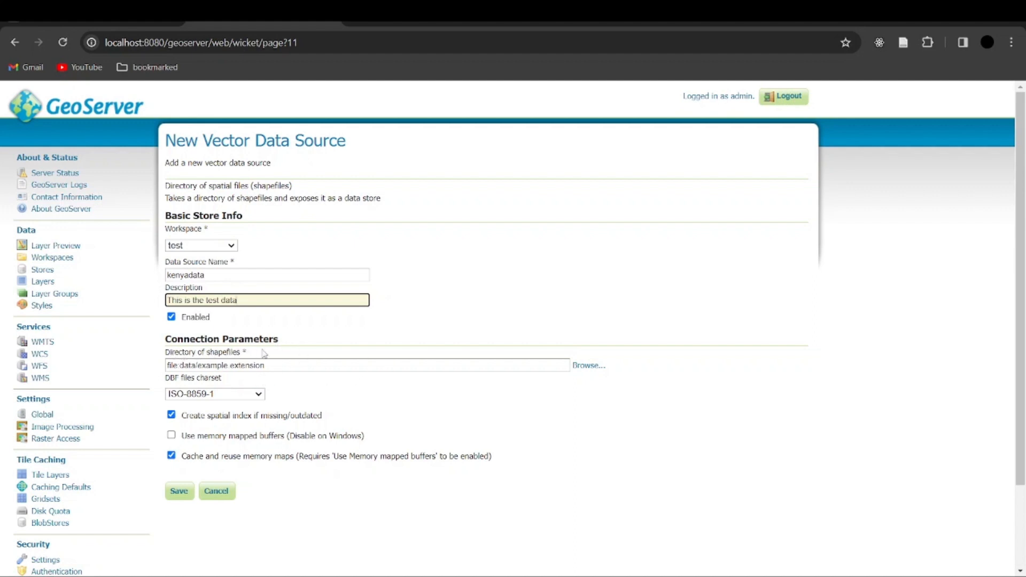
- Set the data source's shapefile directory to the Desktop_folder\kenyadata folder on drive D
{"action": "left_click", "coordinate": [588, 367]}
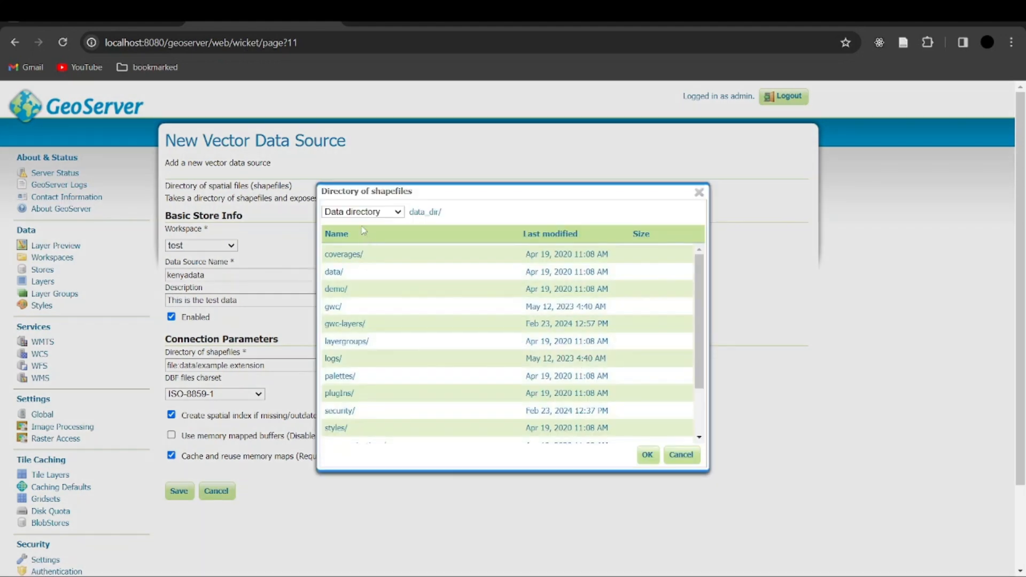
{"action": "left_click", "coordinate": [394, 213]}
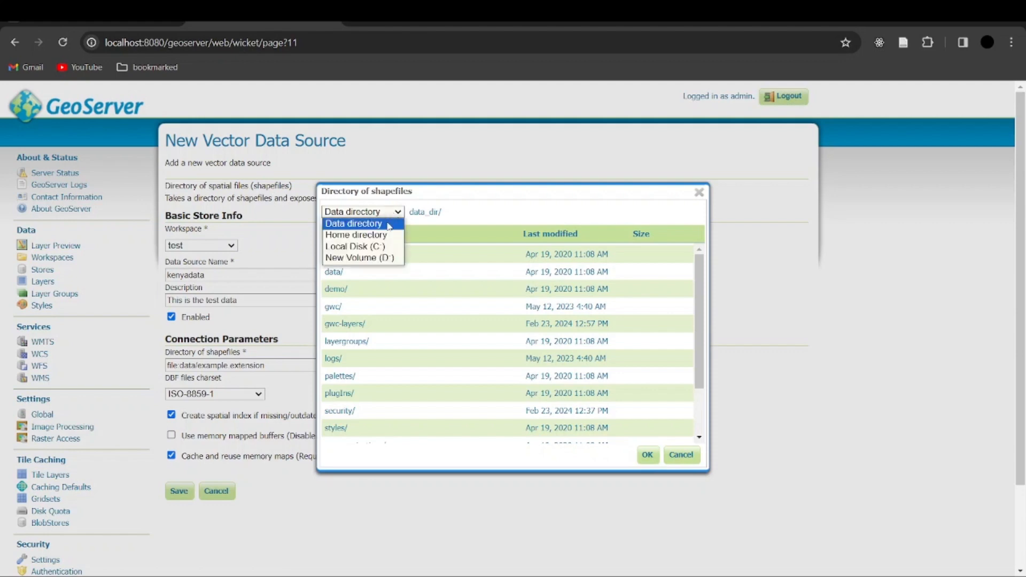
{"action": "left_click", "coordinate": [388, 259]}
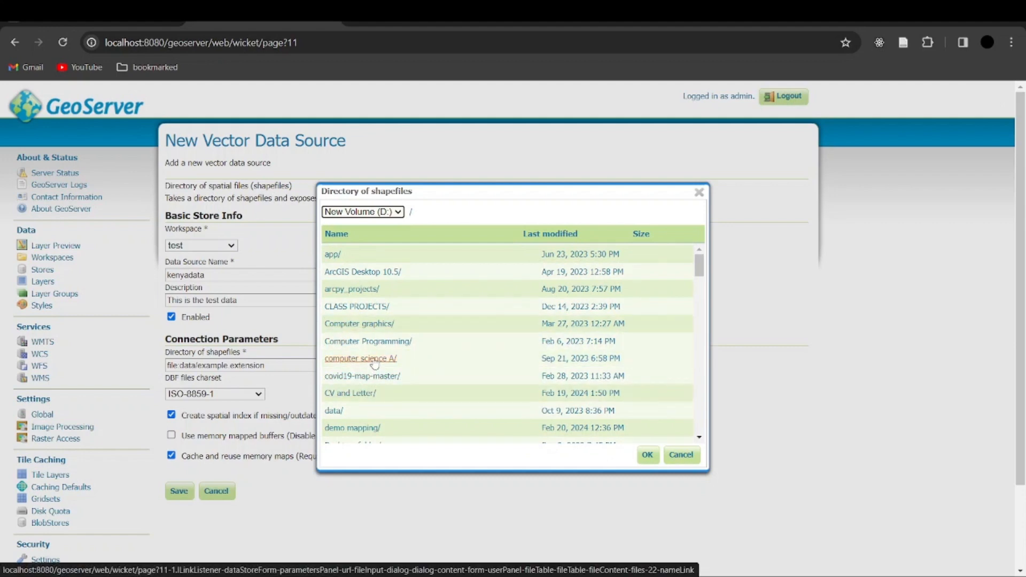
{"action": "scroll", "coordinate": [375, 364], "scroll_direction": "down", "scroll_amount": 5}
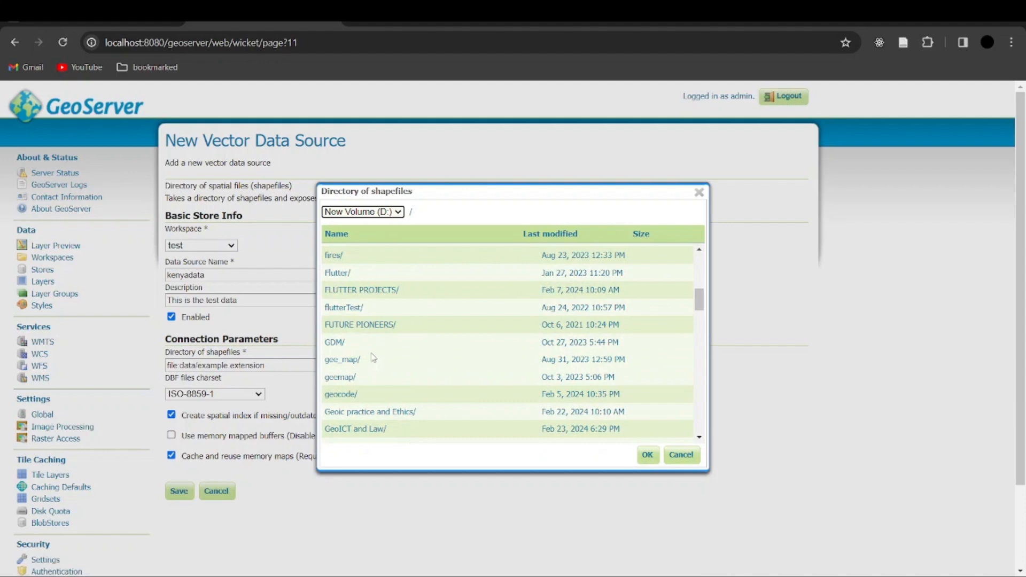
{"action": "scroll", "coordinate": [373, 357], "scroll_direction": "up", "scroll_amount": 5}
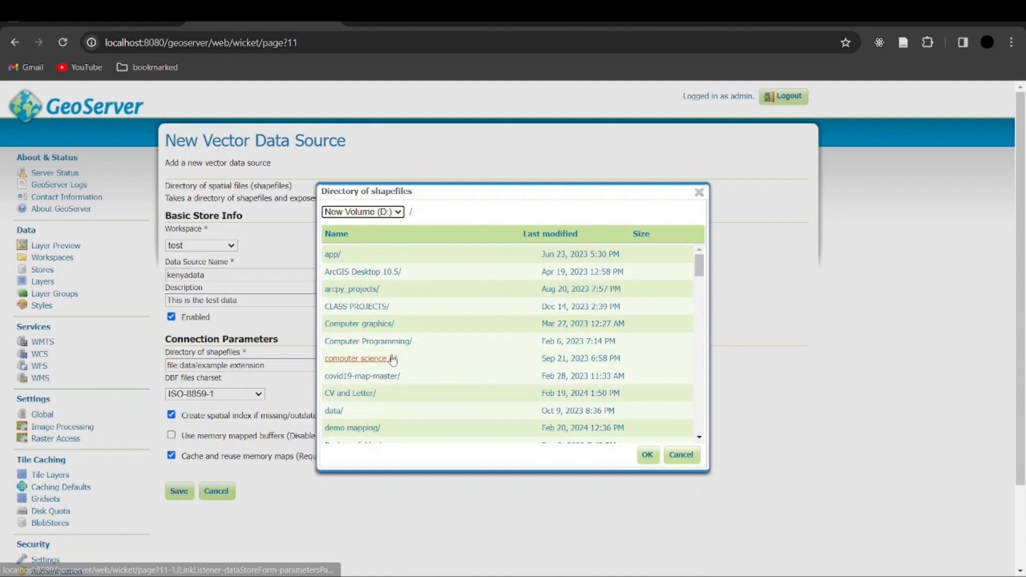
{"action": "scroll", "coordinate": [388, 338], "scroll_direction": "down", "scroll_amount": 1}
{"action": "scroll", "coordinate": [387, 338], "scroll_direction": "down", "scroll_amount": 2}
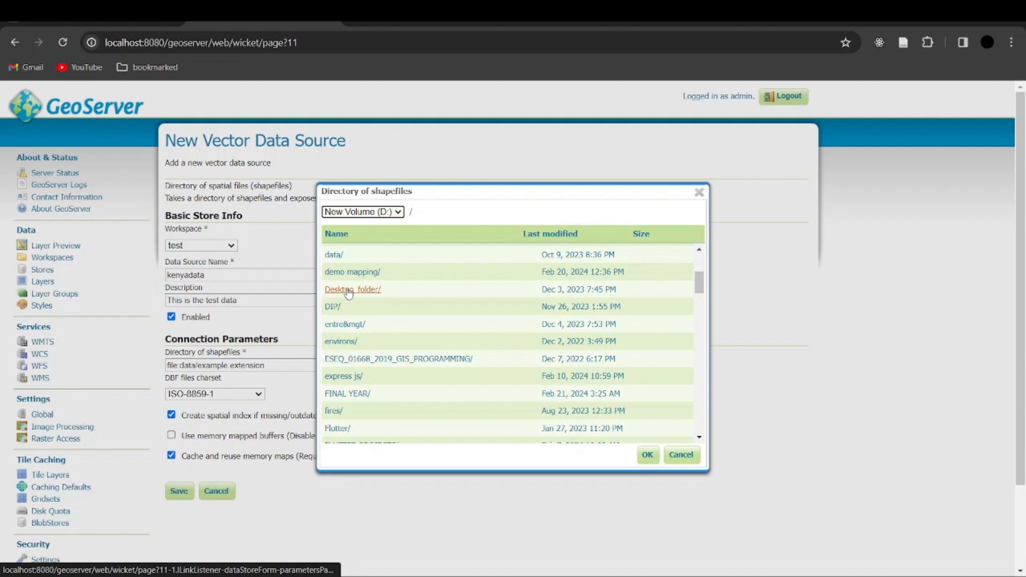
{"action": "left_click", "coordinate": [347, 290]}
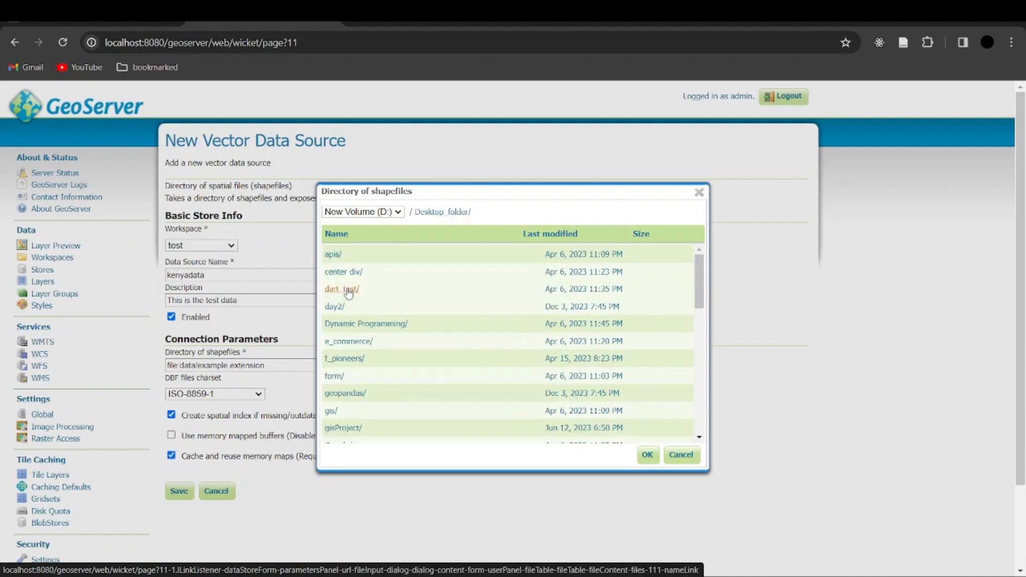
{"action": "scroll", "coordinate": [377, 374], "scroll_direction": "down", "scroll_amount": 3}
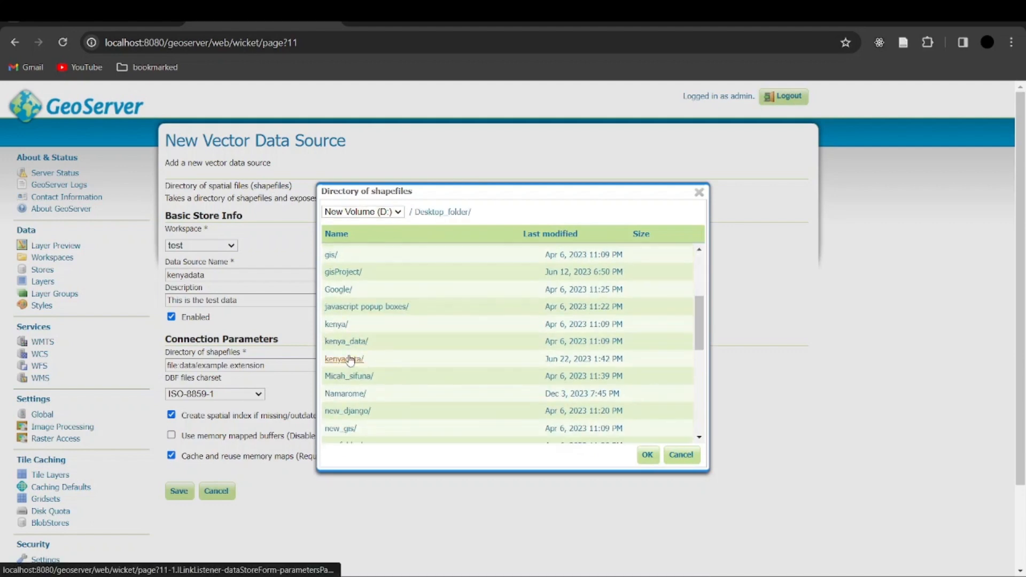
{"action": "left_click", "coordinate": [350, 359]}
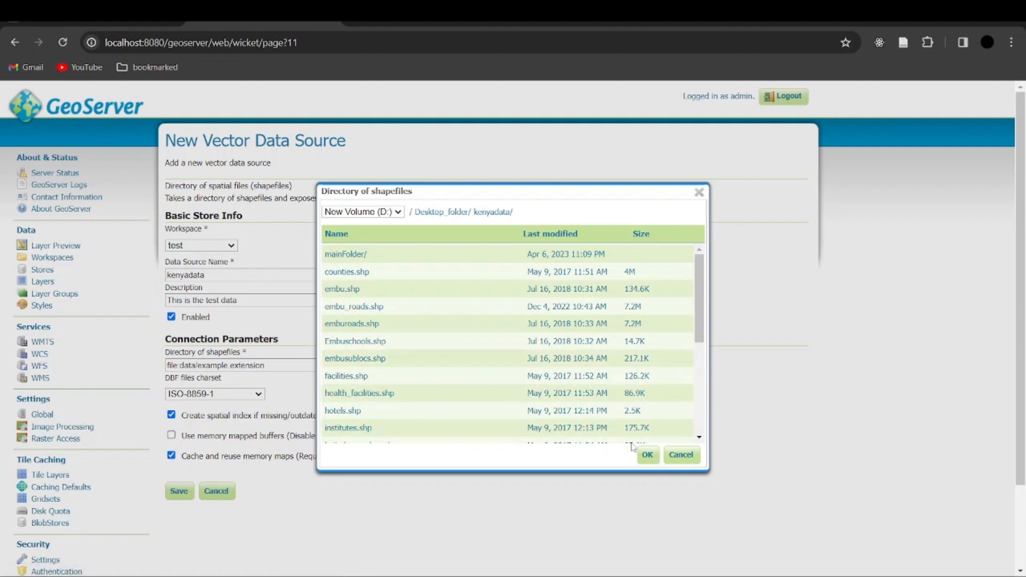
{"action": "left_click", "coordinate": [647, 456]}
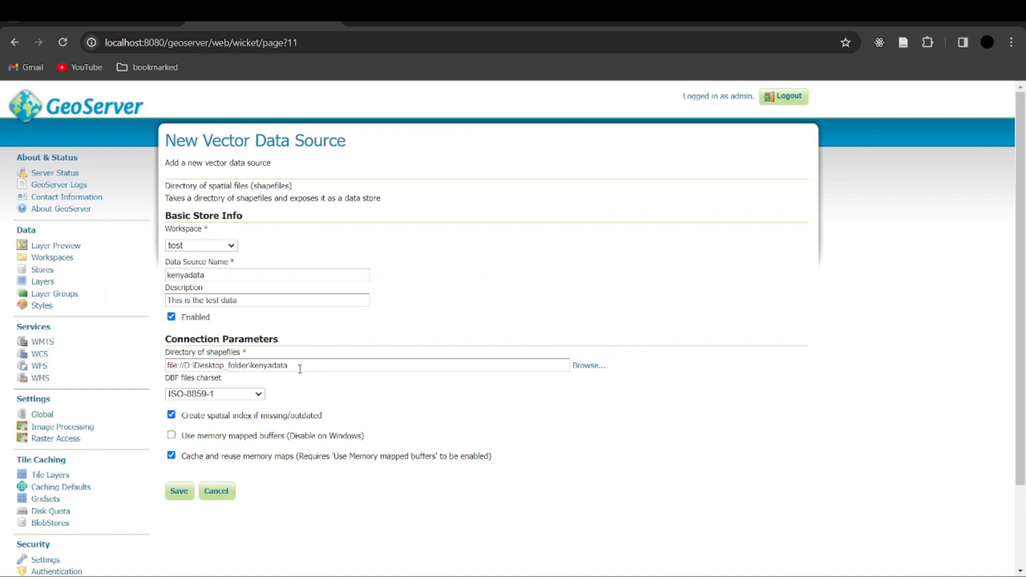
- Check the chosen shapefile directory path and save the new data source
{"action": "left_click_drag", "start_coordinate": [267, 367], "coordinate": [184, 365]}
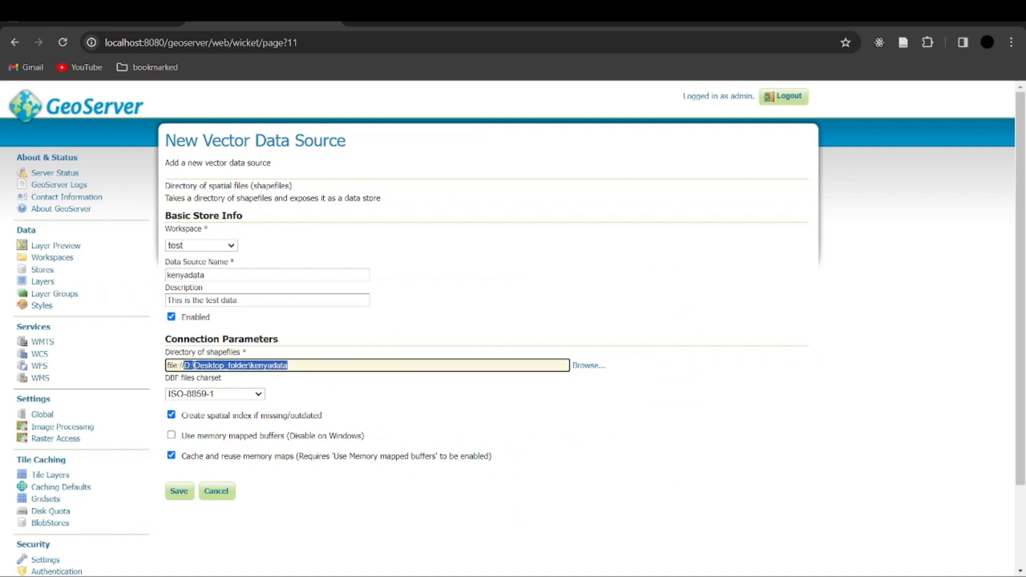
{"action": "left_click", "coordinate": [500, 410]}
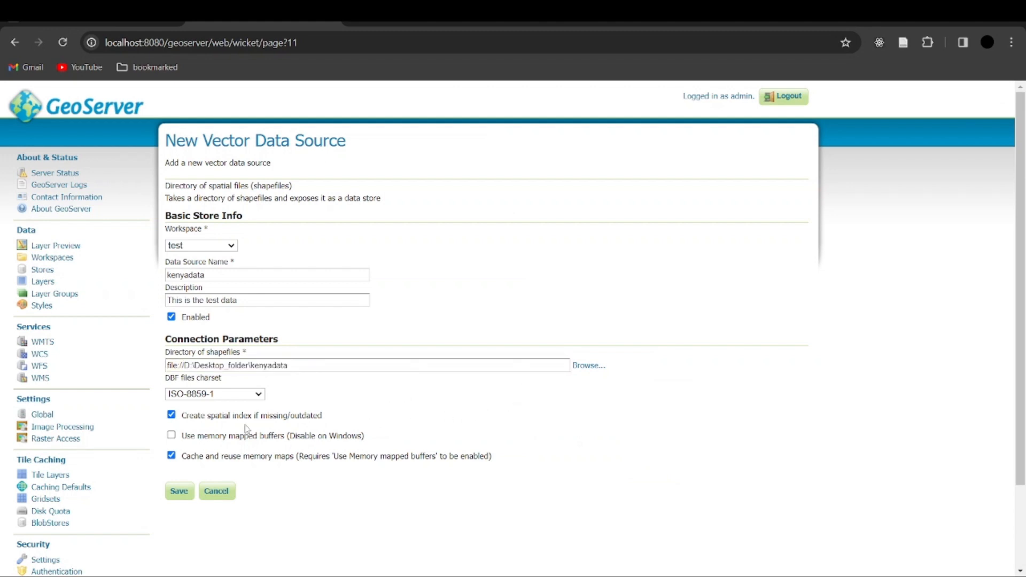
{"action": "left_click", "coordinate": [179, 491]}
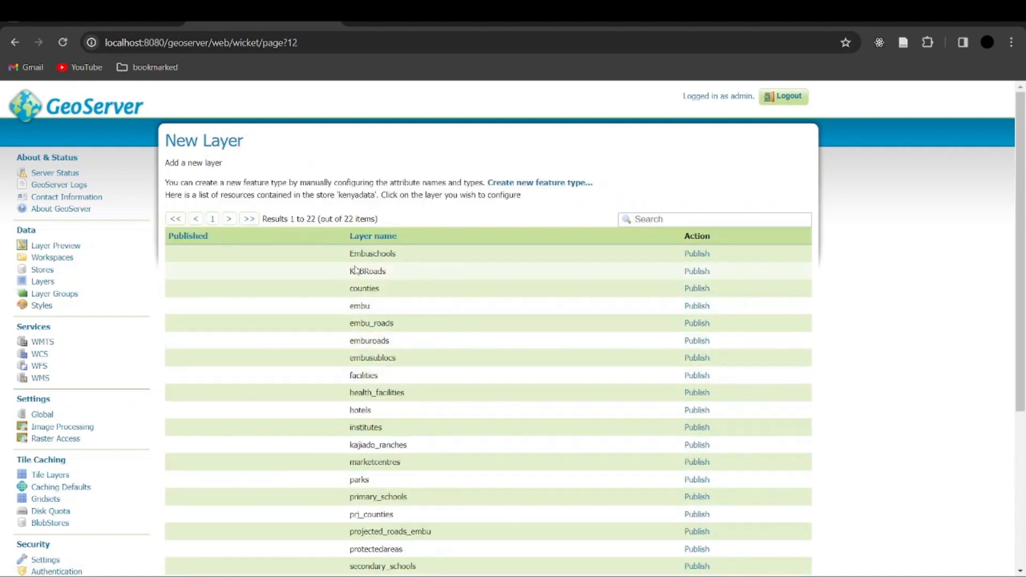
- Look through the layers in the kenyadata store and start publishing the Embuschools layer
{"action": "scroll", "coordinate": [366, 265], "scroll_direction": "down", "scroll_amount": 4}
{"action": "scroll", "coordinate": [380, 304], "scroll_direction": "up", "scroll_amount": 4}
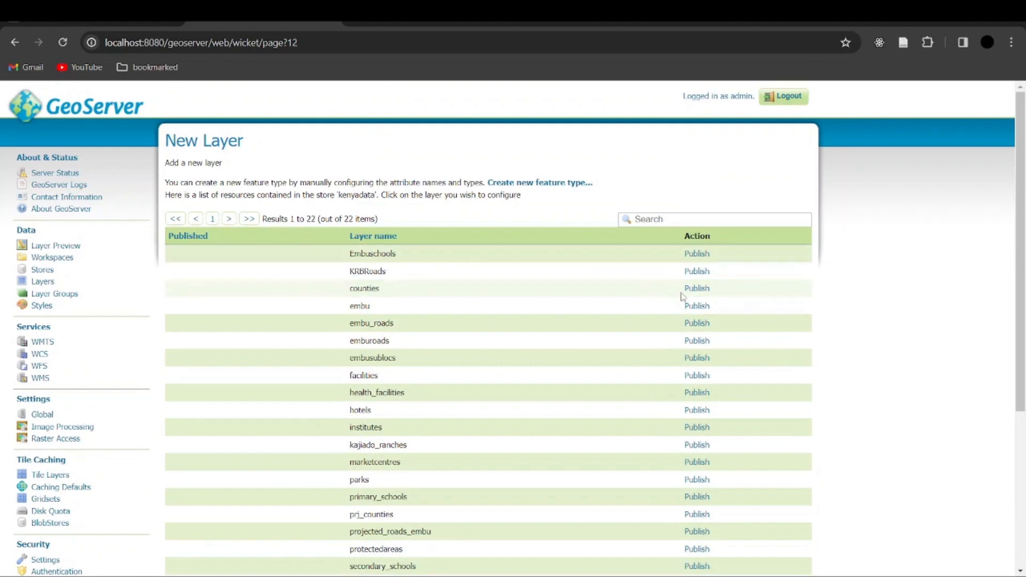
{"action": "scroll", "coordinate": [481, 339], "scroll_direction": "down", "scroll_amount": 5}
{"action": "scroll", "coordinate": [518, 332], "scroll_direction": "up", "scroll_amount": 5}
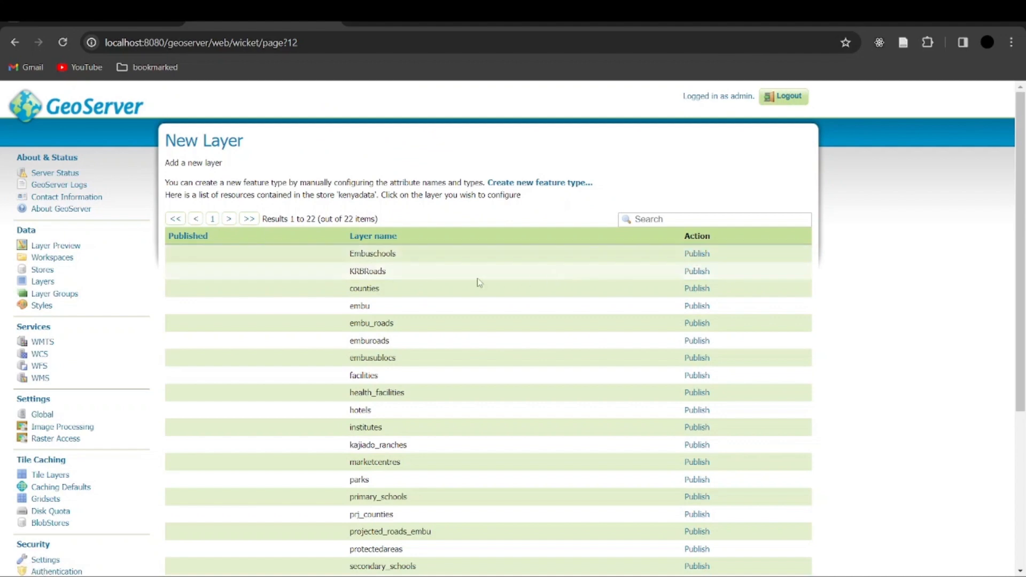
{"action": "left_click_drag", "start_coordinate": [344, 255], "coordinate": [421, 260]}
{"action": "left_click", "coordinate": [695, 256]}
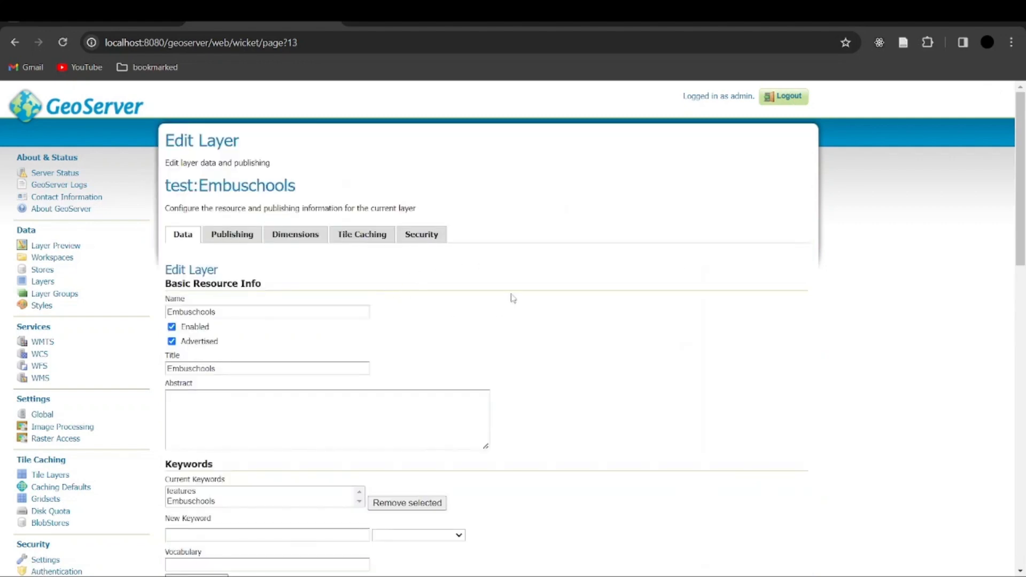
- Review the Embuschools layer's data settings and compute its native bounding box from the data
{"action": "scroll", "coordinate": [513, 298], "scroll_direction": "down", "scroll_amount": 5}
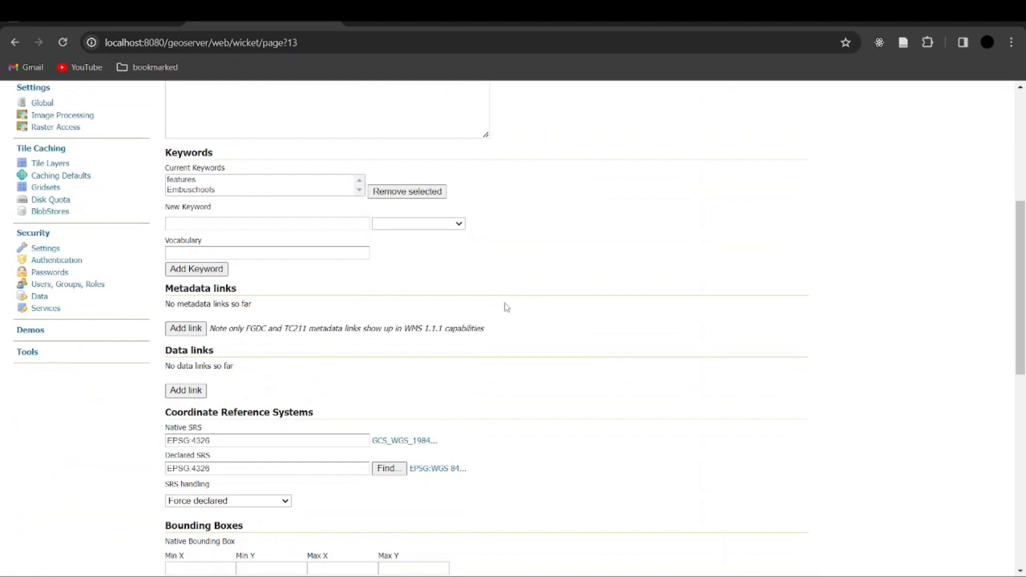
{"action": "scroll", "coordinate": [508, 302], "scroll_direction": "up", "scroll_amount": 5}
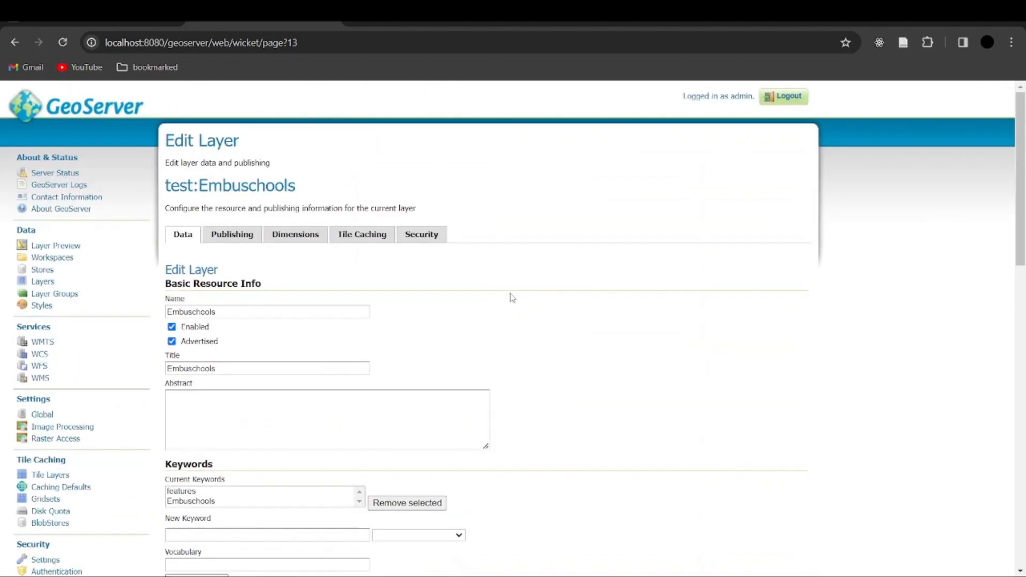
{"action": "scroll", "coordinate": [508, 297], "scroll_direction": "down", "scroll_amount": 6}
{"action": "scroll", "coordinate": [509, 297], "scroll_direction": "down", "scroll_amount": 5}
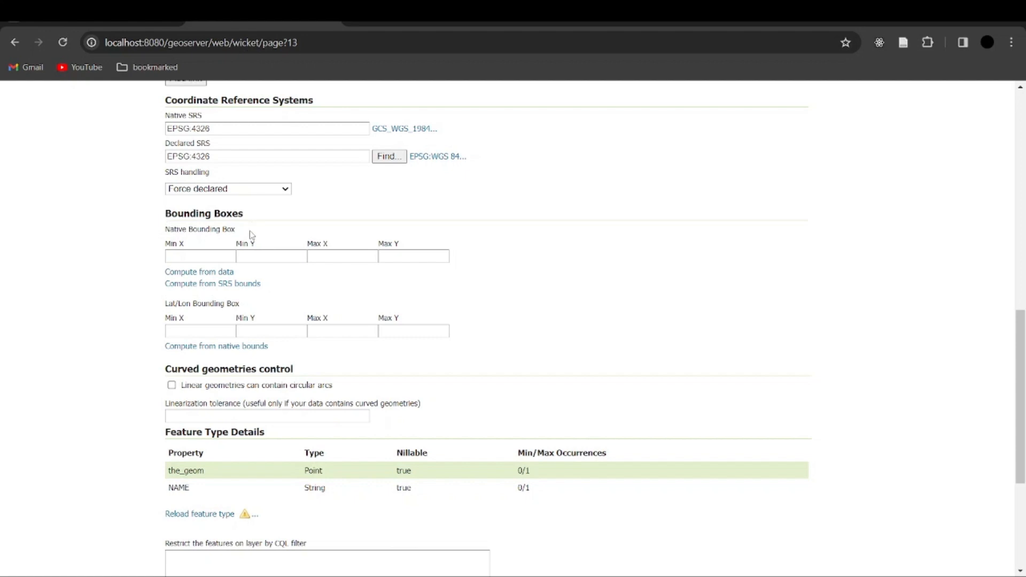
{"action": "left_click", "coordinate": [194, 274]}
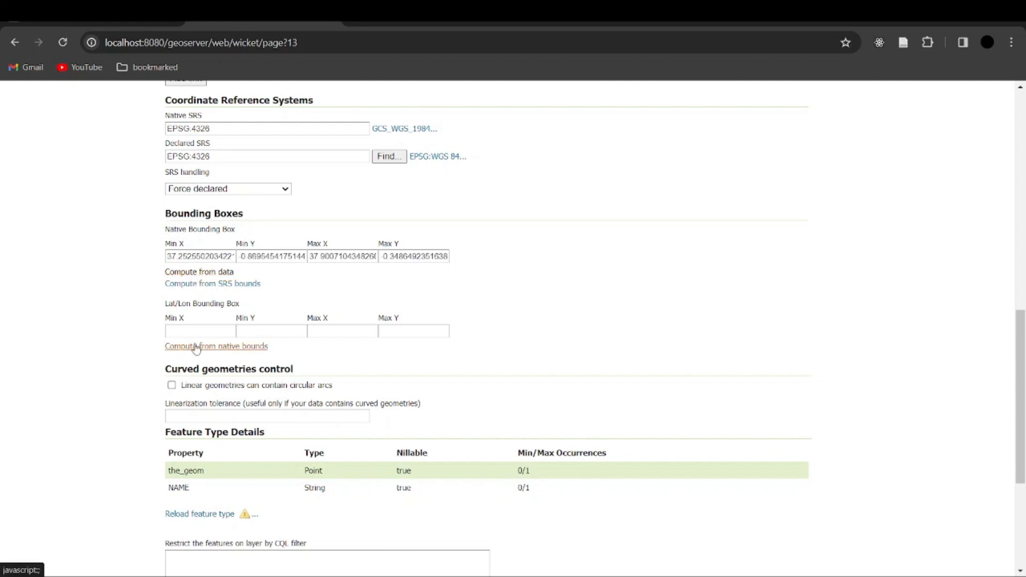
- Compute the Embuschools layer's lat/lon bounding box from the native bounds and save the layer
{"action": "left_click", "coordinate": [226, 351]}
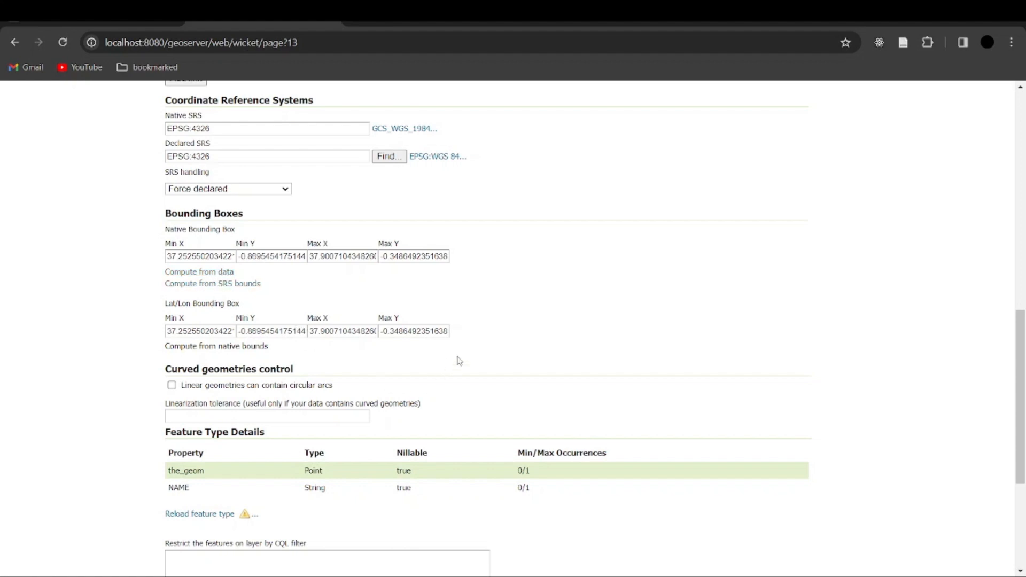
{"action": "scroll", "coordinate": [464, 355], "scroll_direction": "down", "scroll_amount": 3}
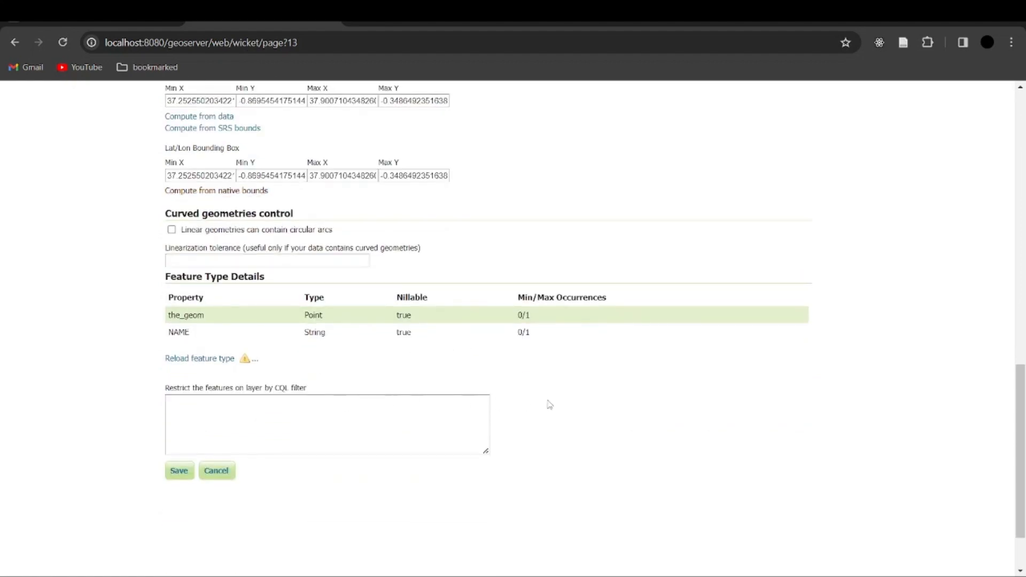
{"action": "left_click", "coordinate": [177, 477]}
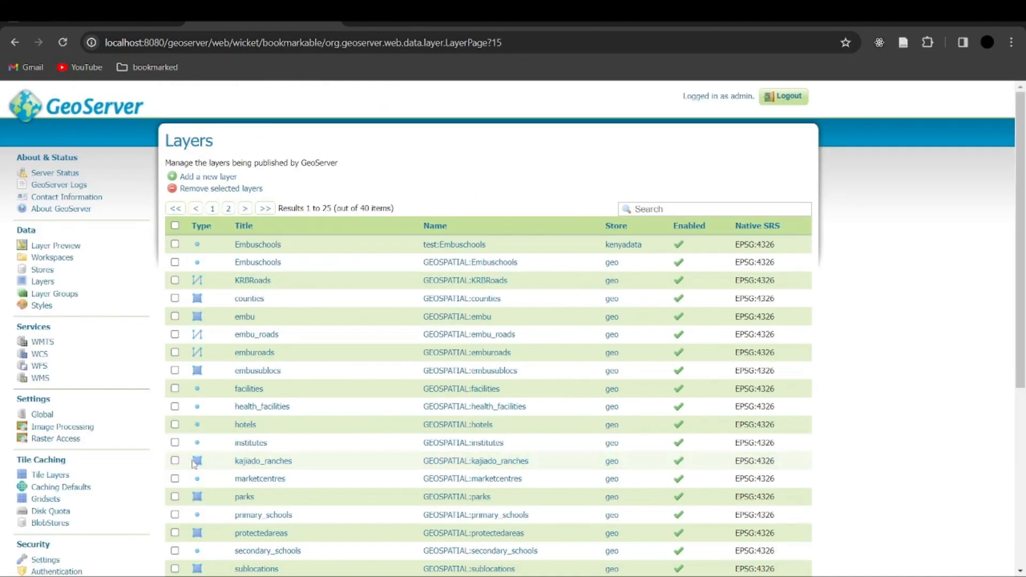
- Look through both pages of the published layers list and return to the first page
{"action": "scroll", "coordinate": [262, 447], "scroll_direction": "down", "scroll_amount": 3}
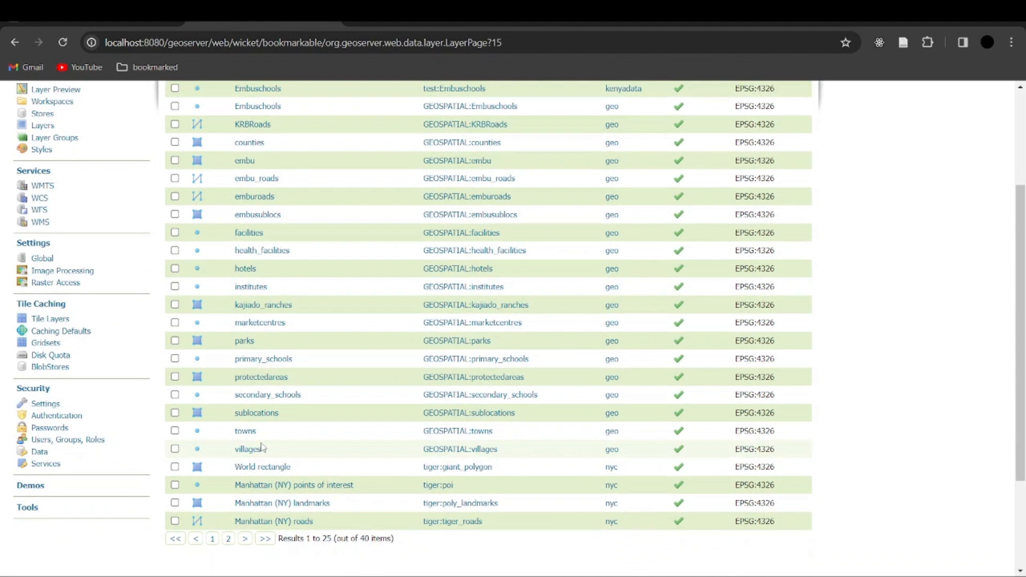
{"action": "scroll", "coordinate": [264, 444], "scroll_direction": "down", "scroll_amount": 3}
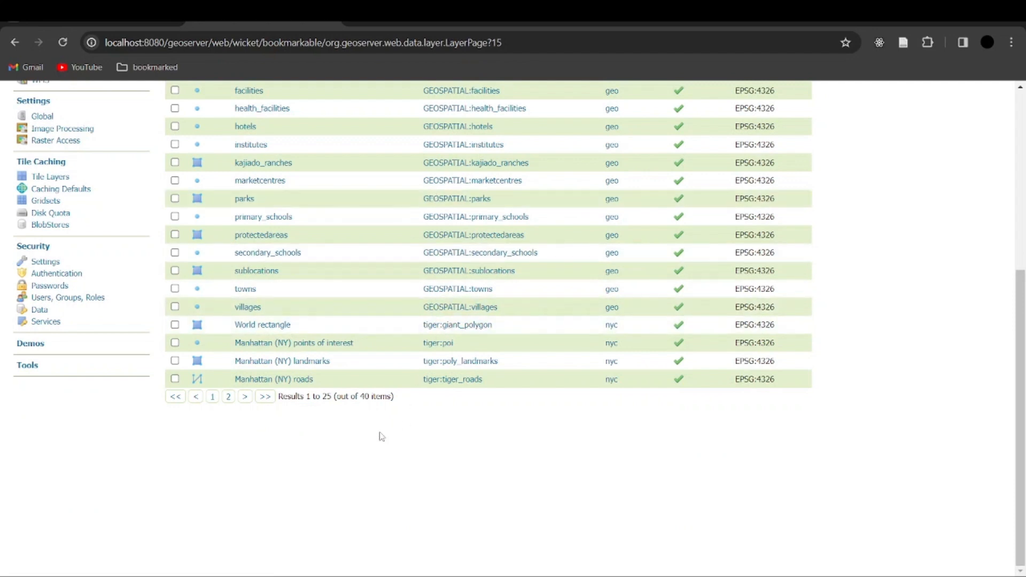
{"action": "left_click", "coordinate": [229, 397]}
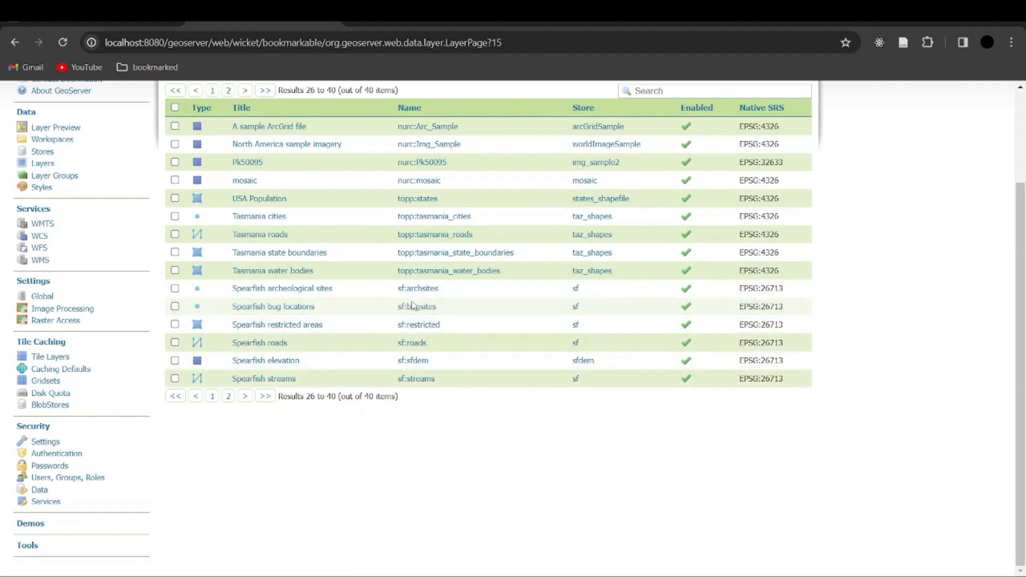
{"action": "scroll", "coordinate": [413, 305], "scroll_direction": "up", "scroll_amount": 2}
{"action": "scroll", "coordinate": [413, 305], "scroll_direction": "down", "scroll_amount": 2}
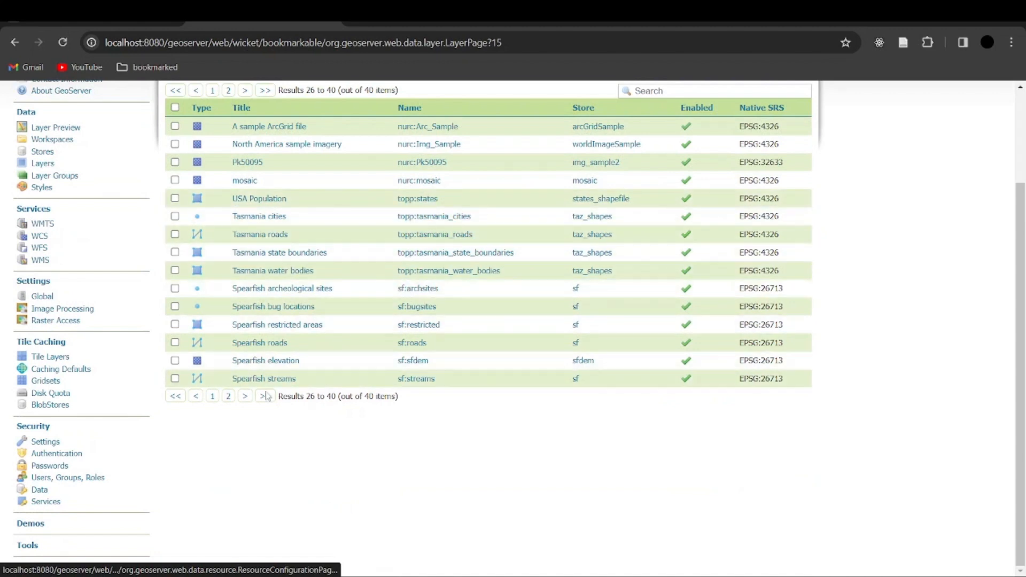
{"action": "left_click", "coordinate": [214, 397]}
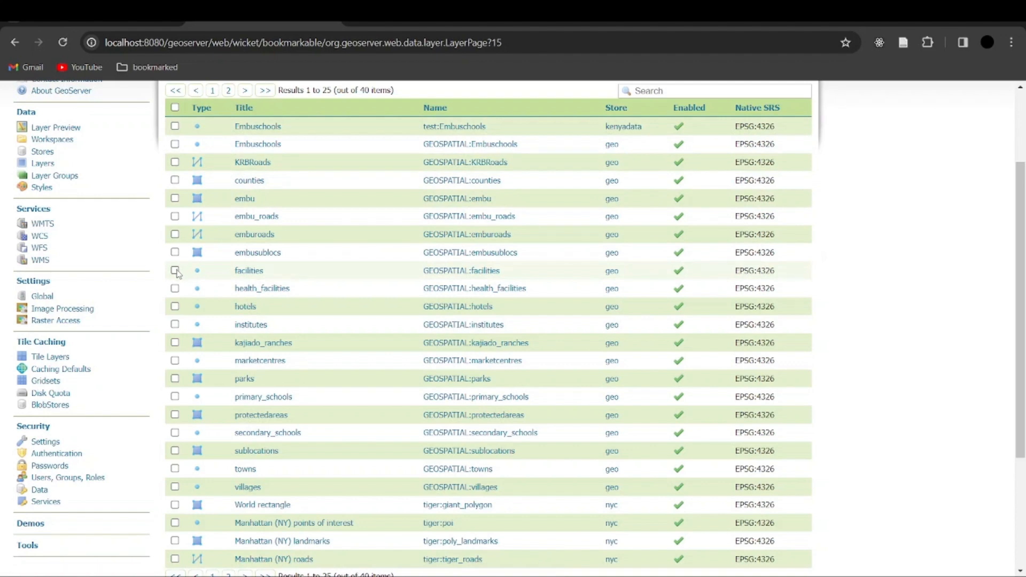
- Open the OpenLayers preview of the test:Embuschools layer
{"action": "left_click", "coordinate": [48, 130]}
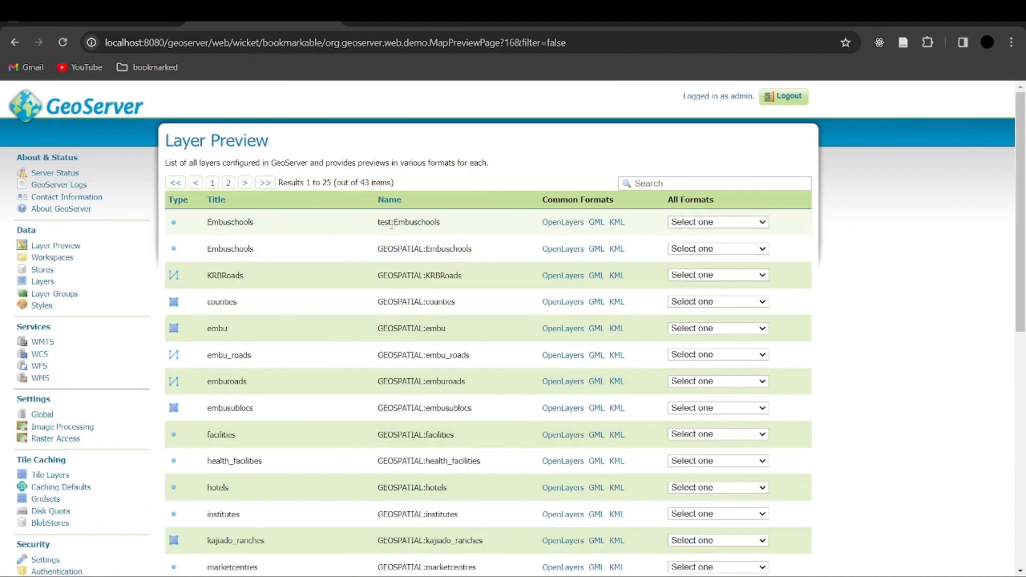
{"action": "left_click_drag", "start_coordinate": [376, 225], "coordinate": [446, 227]}
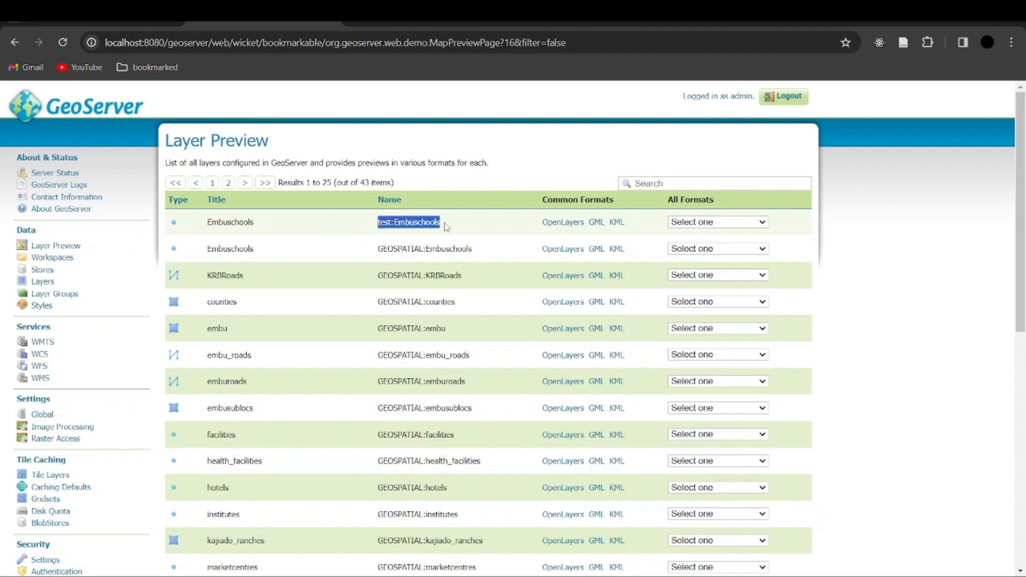
{"action": "left_click", "coordinate": [563, 223]}
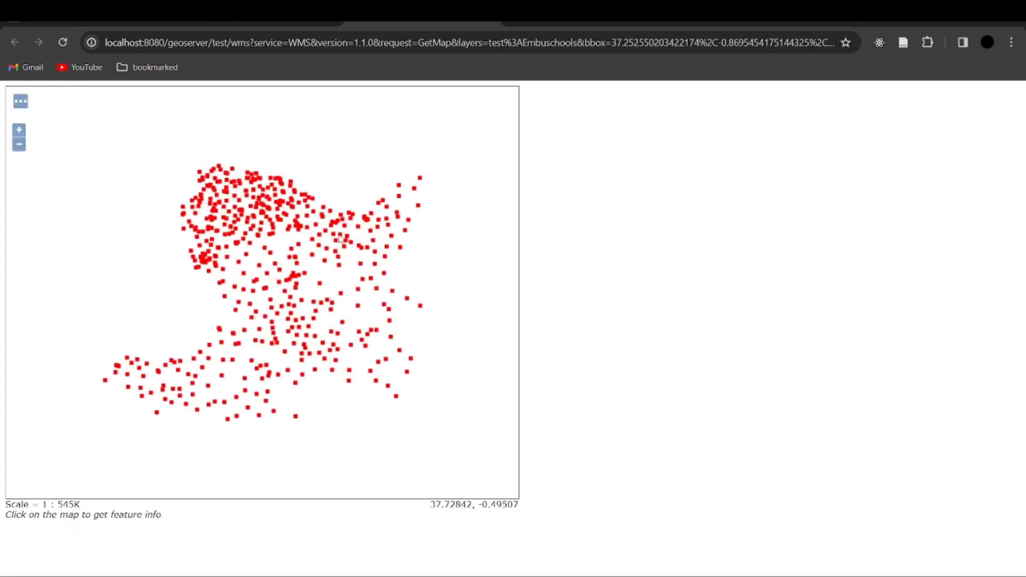
- Inspect the school points at closer zoom and query one near the map's centre to read its name
{"action": "scroll", "coordinate": [315, 245], "scroll_direction": "up", "scroll_amount": 1}
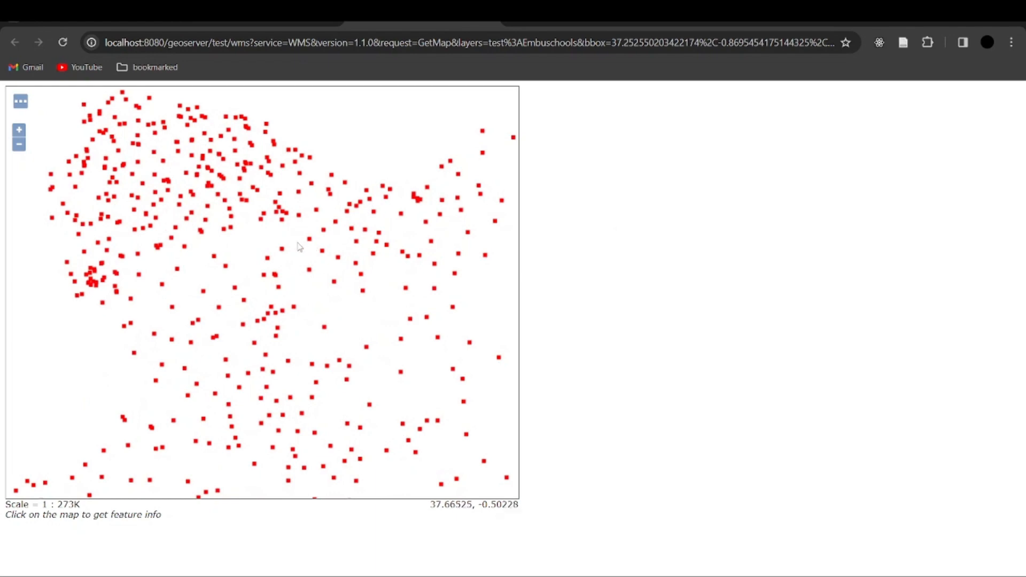
{"action": "scroll", "coordinate": [300, 246], "scroll_direction": "down", "scroll_amount": 2}
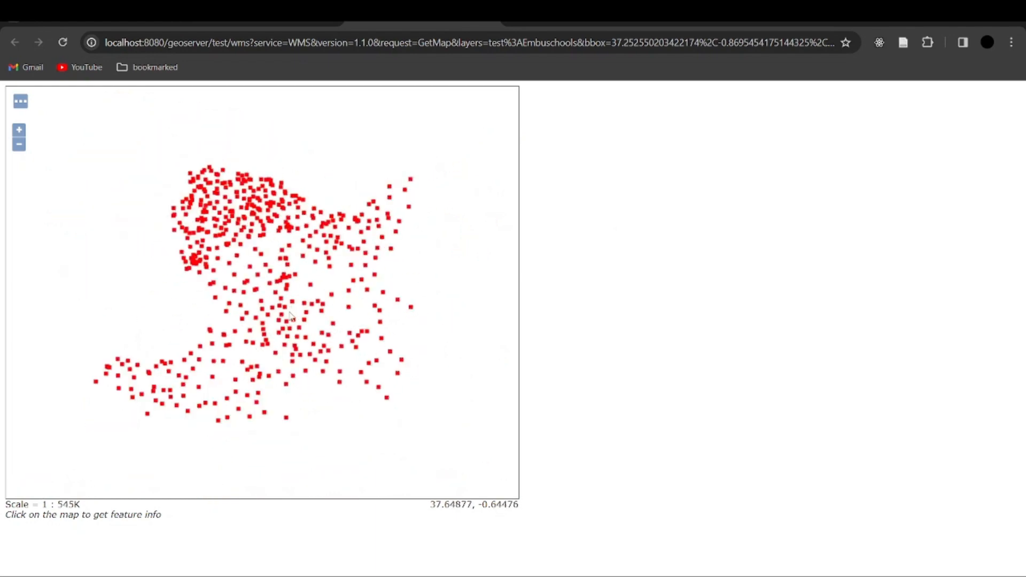
{"action": "scroll", "coordinate": [302, 295], "scroll_direction": "up", "scroll_amount": 1}
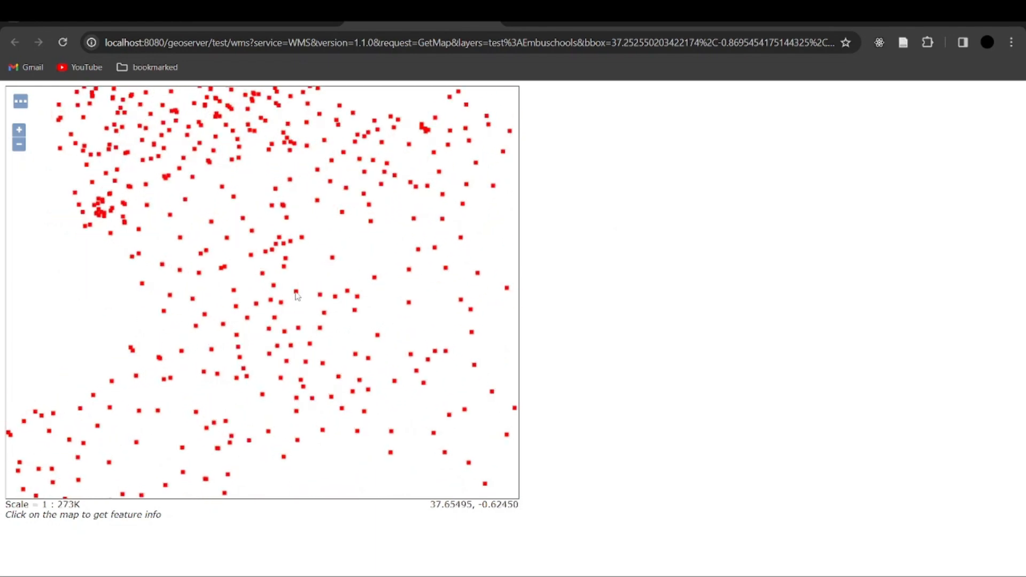
{"action": "left_click", "coordinate": [297, 296]}
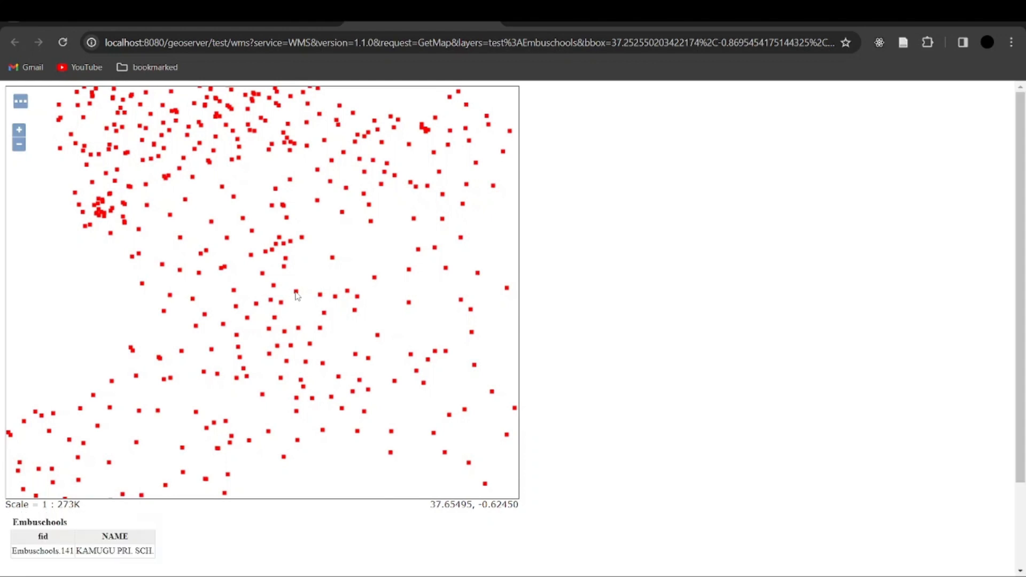
{"action": "scroll", "coordinate": [607, 339], "scroll_direction": "down", "scroll_amount": 2}
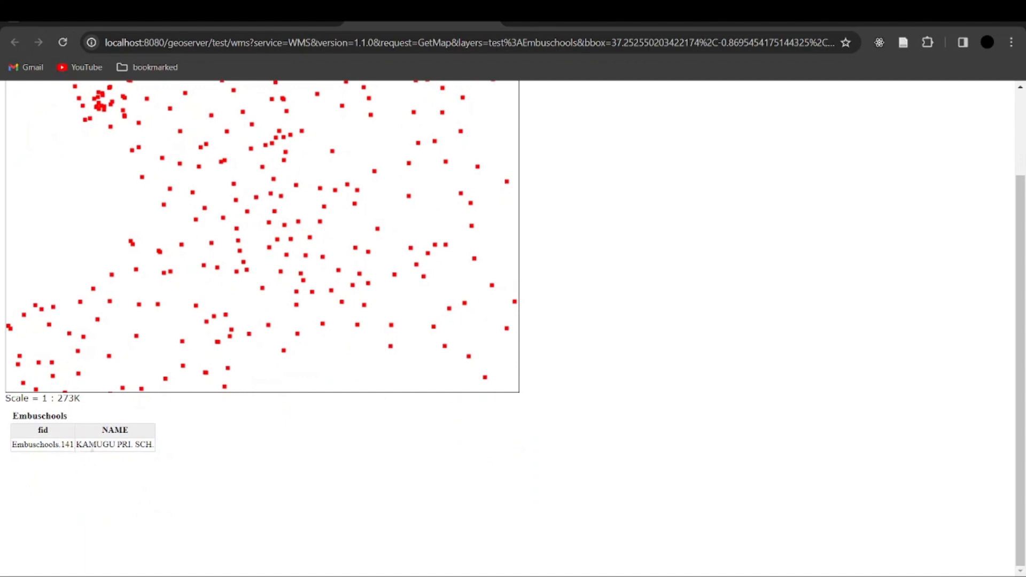
{"action": "left_click_drag", "start_coordinate": [88, 444], "coordinate": [132, 444]}
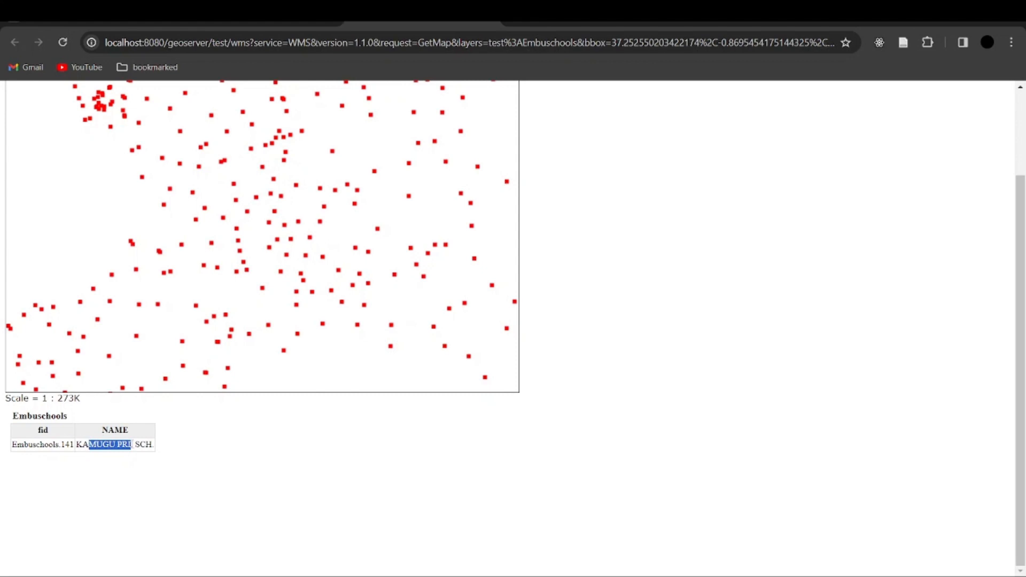
{"action": "left_click", "coordinate": [195, 442]}
- Query another school point in the lower part of the map and read its name attribute
{"action": "left_click", "coordinate": [392, 349]}
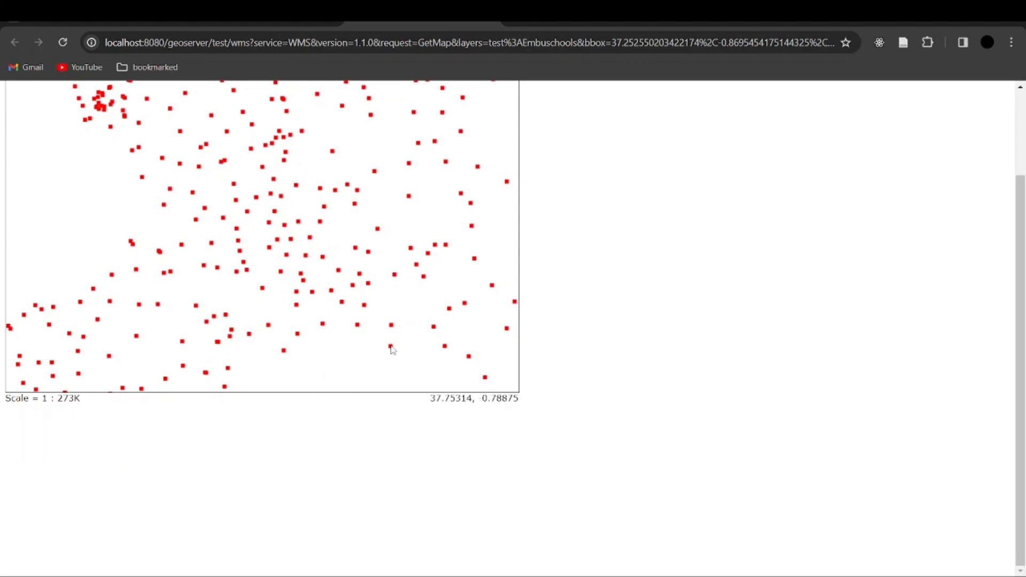
{"action": "left_click_drag", "start_coordinate": [81, 447], "coordinate": [119, 454]}
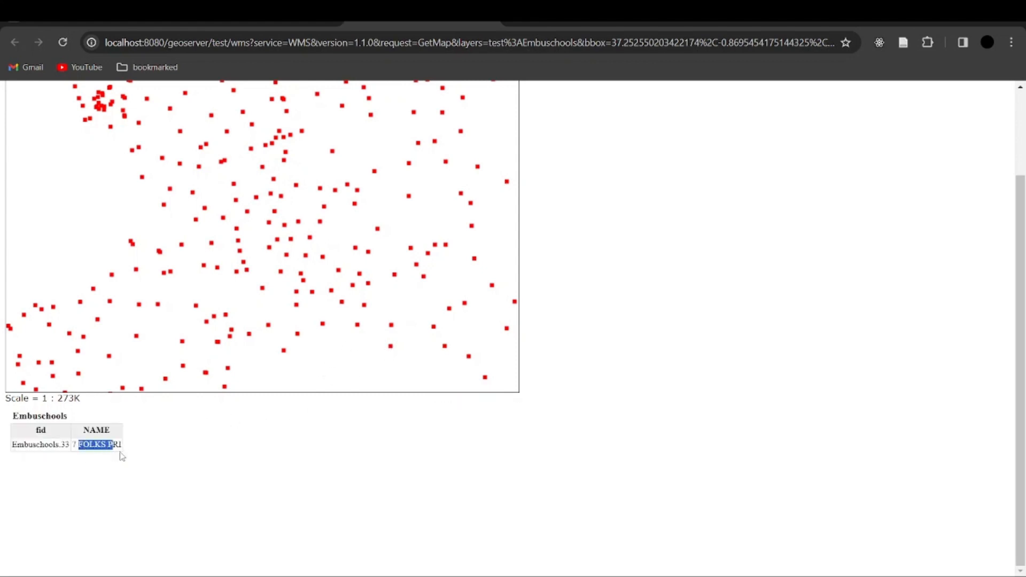
{"action": "left_click", "coordinate": [218, 451]}
- Examine the map together with its feature info table and zoom out to view the full spread of school points
{"action": "scroll", "coordinate": [572, 390], "scroll_direction": "up", "scroll_amount": 2}
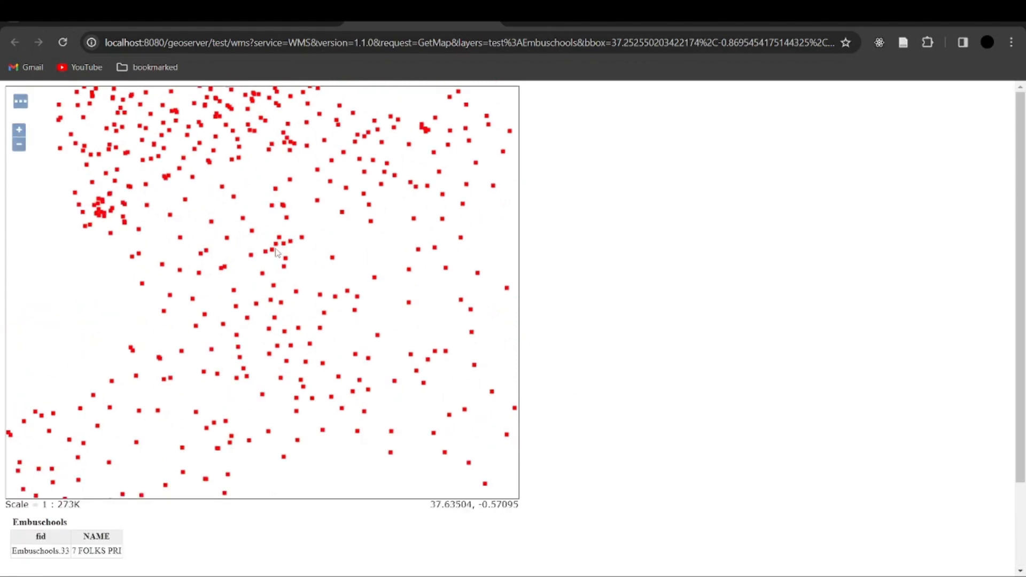
{"action": "scroll", "coordinate": [60, 519], "scroll_direction": "down", "scroll_amount": 2}
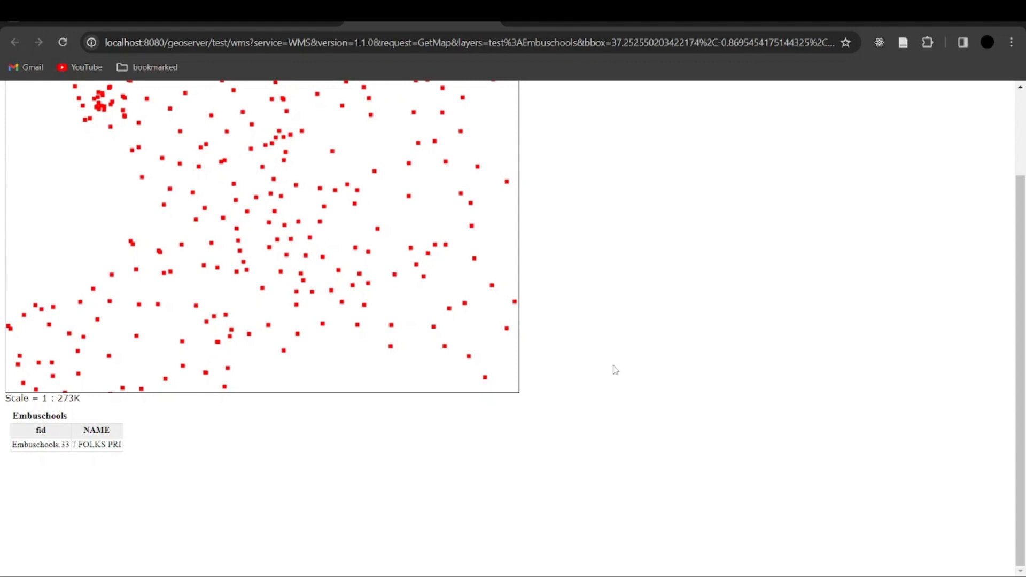
{"action": "scroll", "coordinate": [615, 370], "scroll_direction": "up", "scroll_amount": 2}
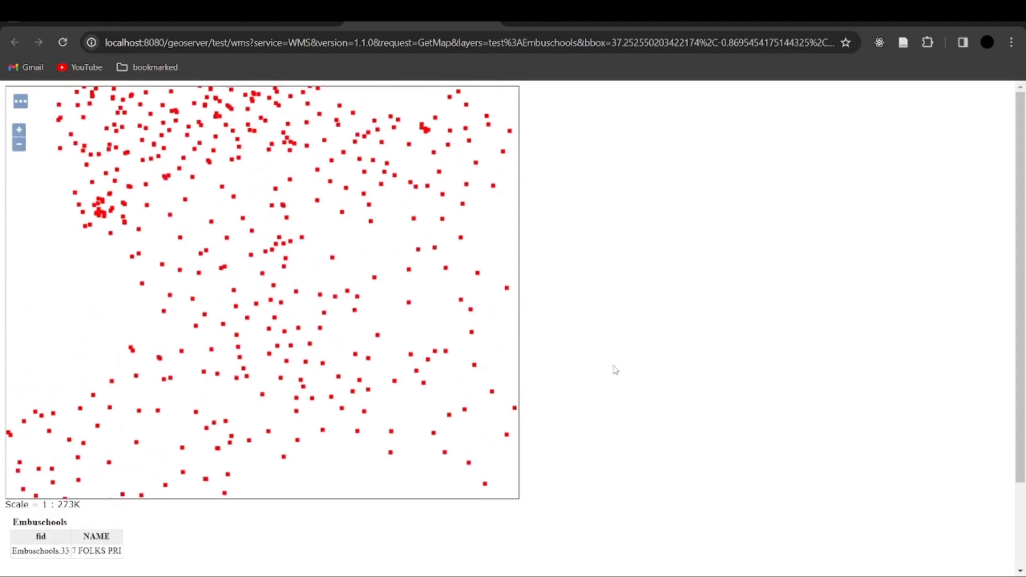
{"action": "scroll", "coordinate": [571, 363], "scroll_direction": "down", "scroll_amount": 2}
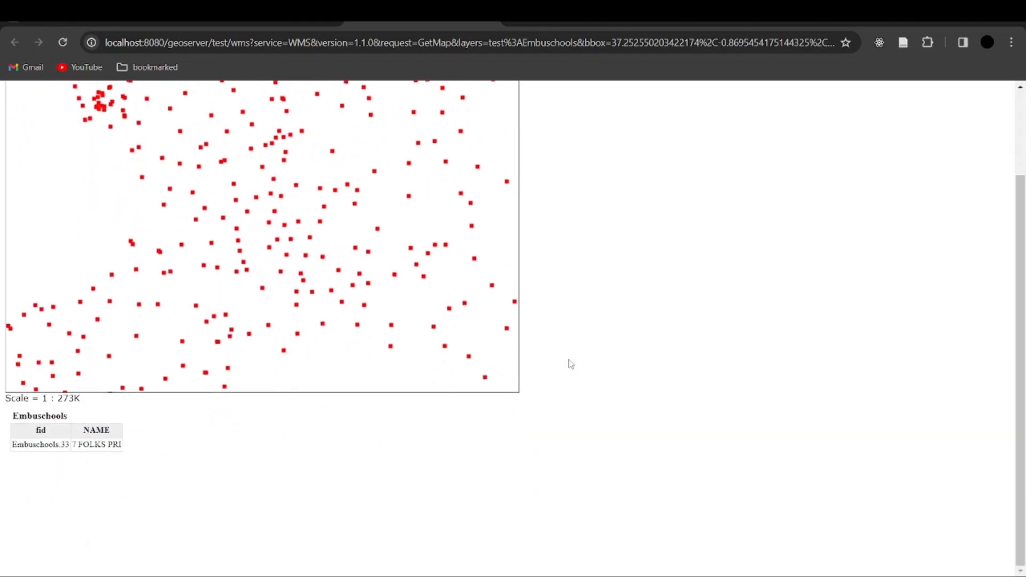
{"action": "scroll", "coordinate": [570, 363], "scroll_direction": "up", "scroll_amount": 2}
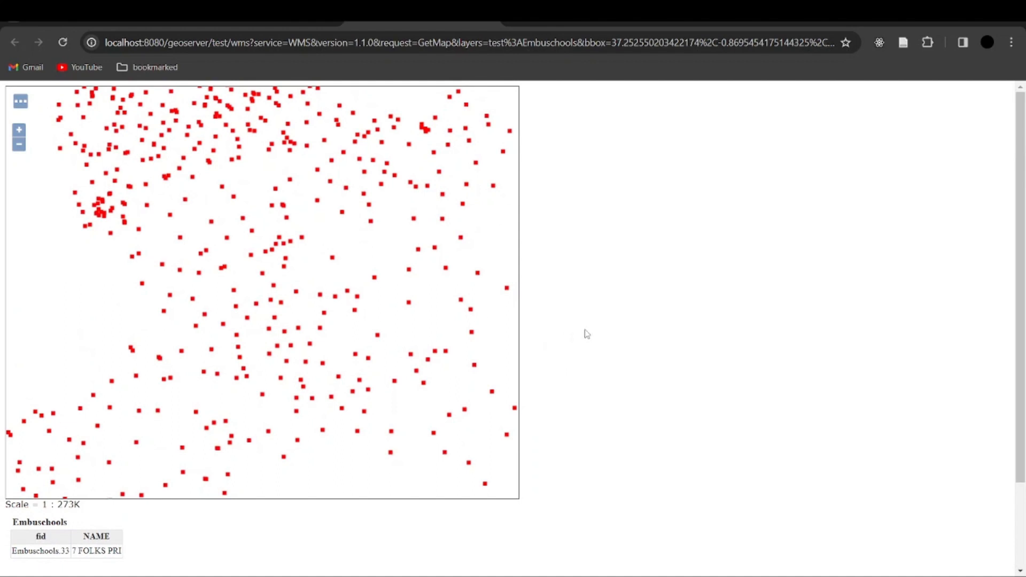
{"action": "scroll", "coordinate": [587, 334], "scroll_direction": "down", "scroll_amount": 2}
{"action": "scroll", "coordinate": [417, 229], "scroll_direction": "down", "scroll_amount": 2}
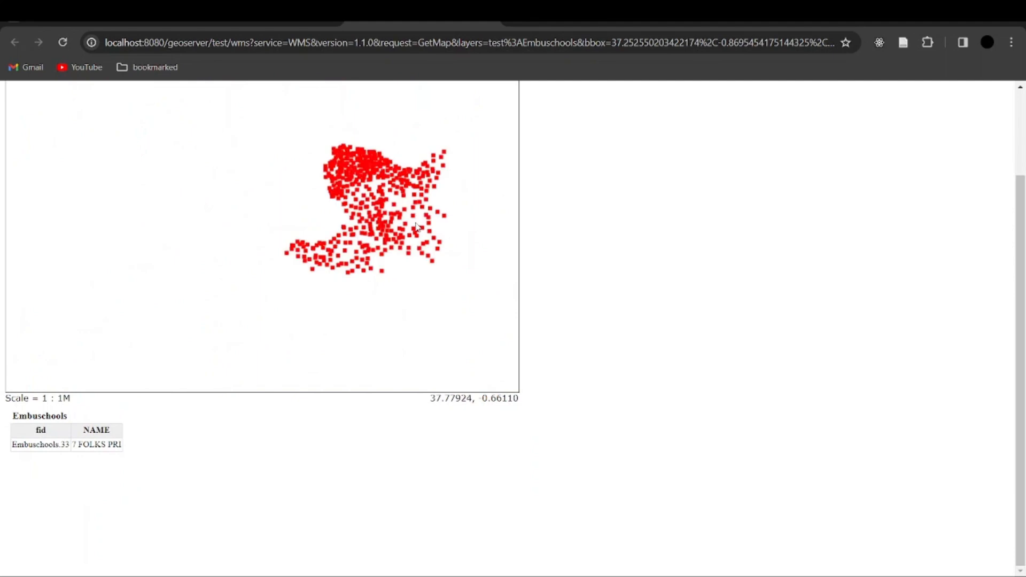
{"action": "scroll", "coordinate": [417, 229], "scroll_direction": "up", "scroll_amount": 1}
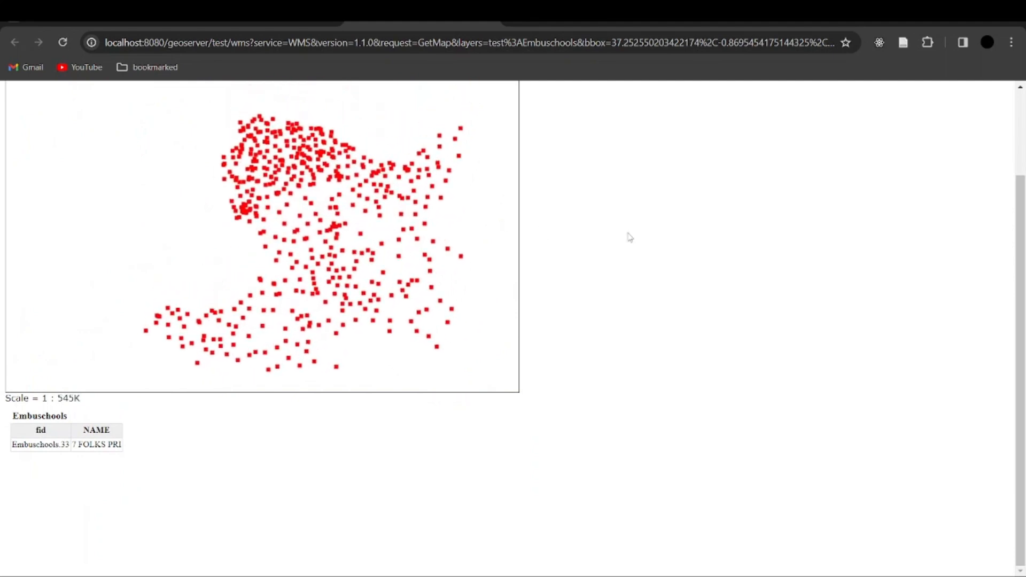
{"action": "scroll", "coordinate": [629, 237], "scroll_direction": "up", "scroll_amount": 2}
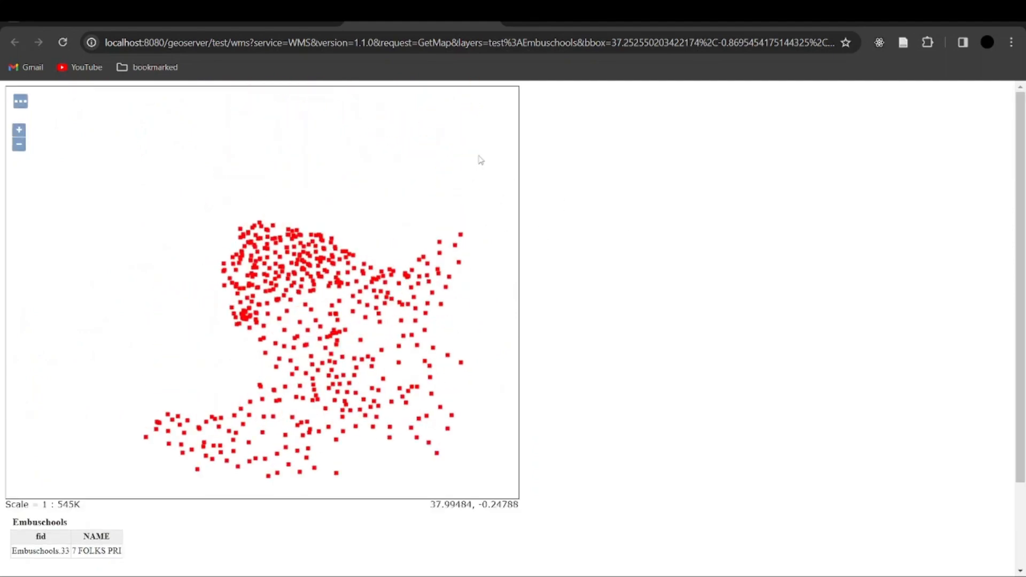
- Show the preview's map options and set the map width and height to 600 each
{"action": "left_click", "coordinate": [22, 103]}
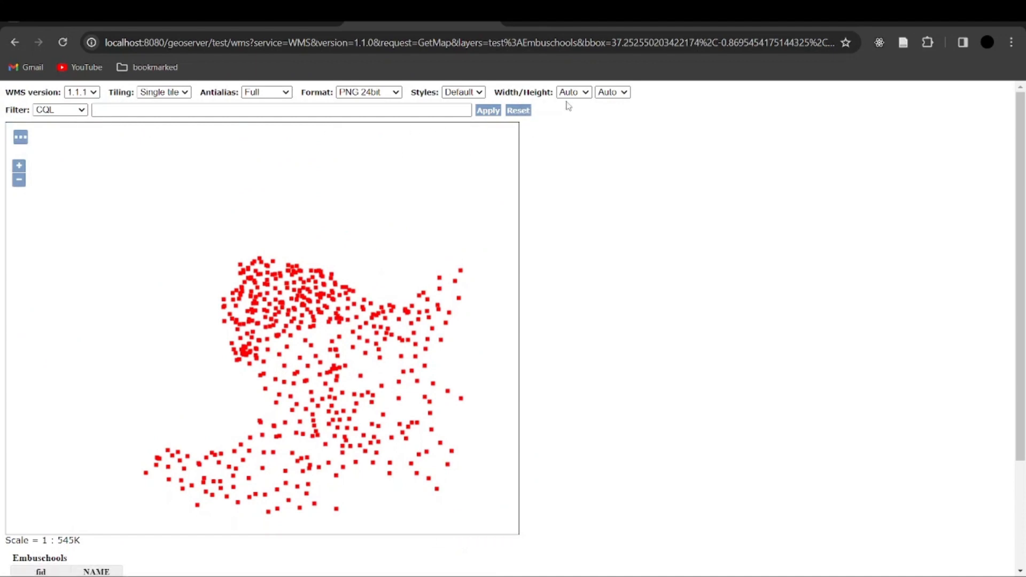
{"action": "left_click", "coordinate": [585, 96]}
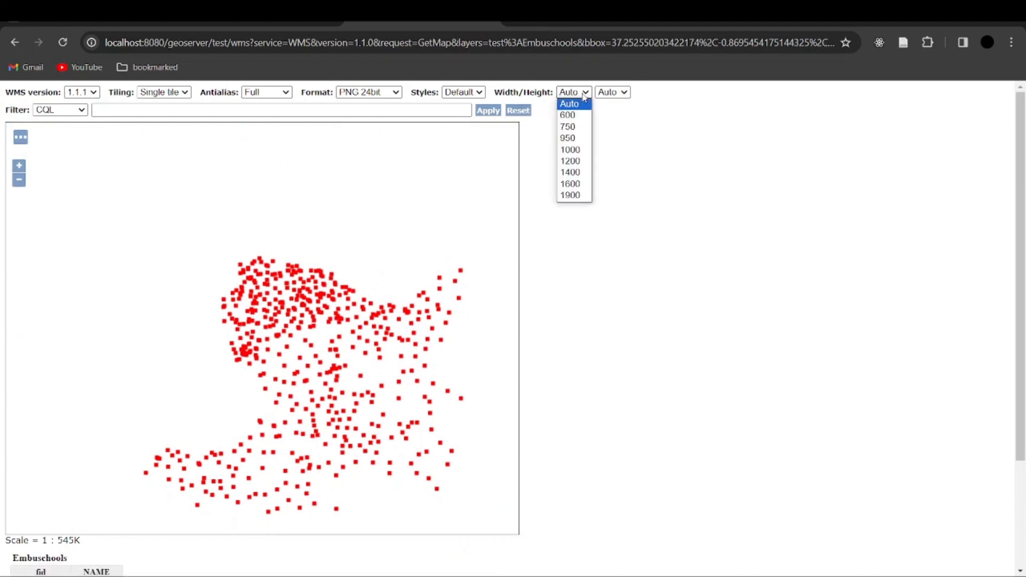
{"action": "left_click", "coordinate": [585, 117]}
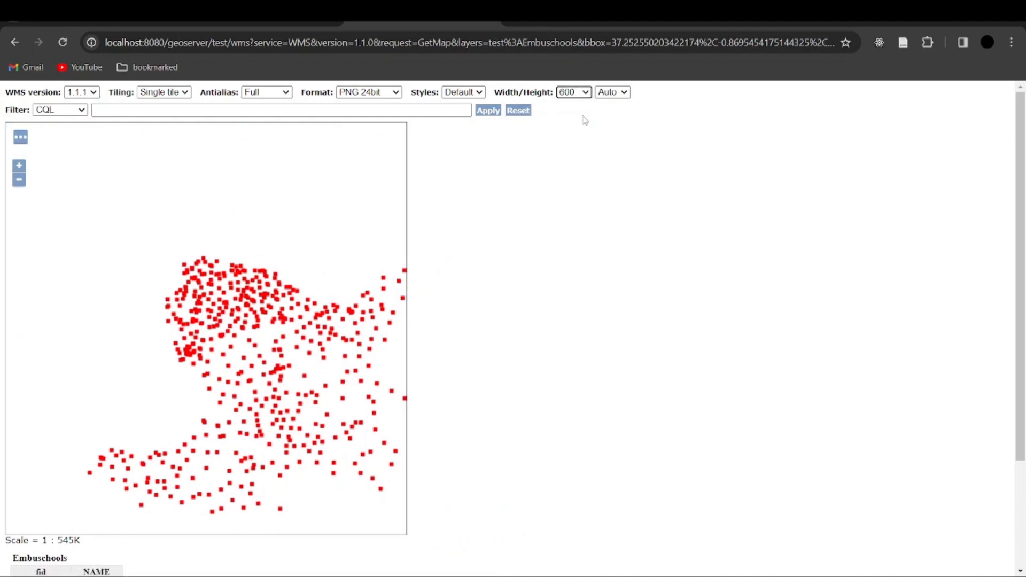
{"action": "left_click", "coordinate": [612, 92]}
{"action": "left_click", "coordinate": [620, 150]}
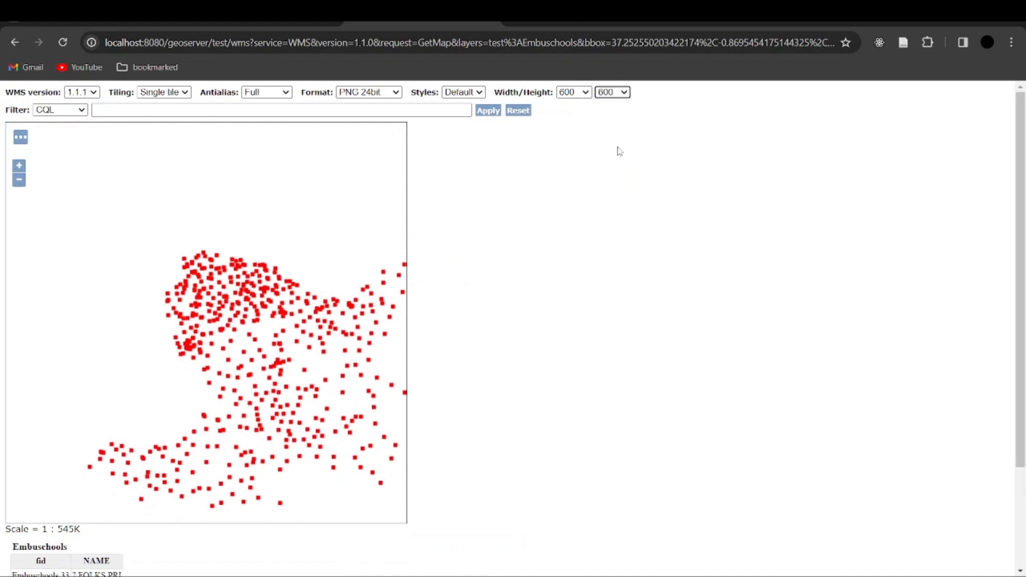
- Try a map height of 800, and resize the preview map to 1200 wide by 400 high
{"action": "left_click", "coordinate": [612, 91]}
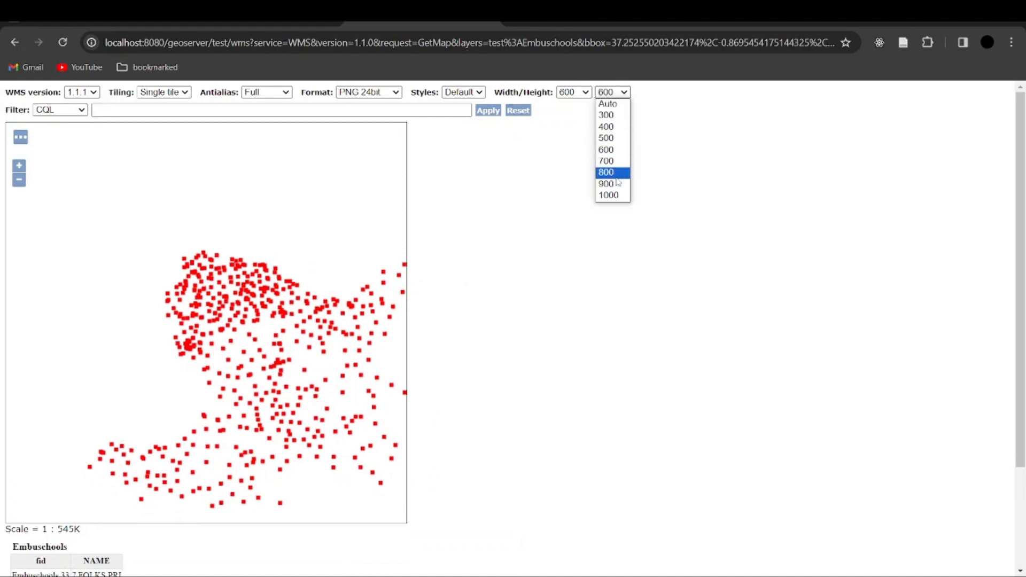
{"action": "left_click", "coordinate": [615, 173]}
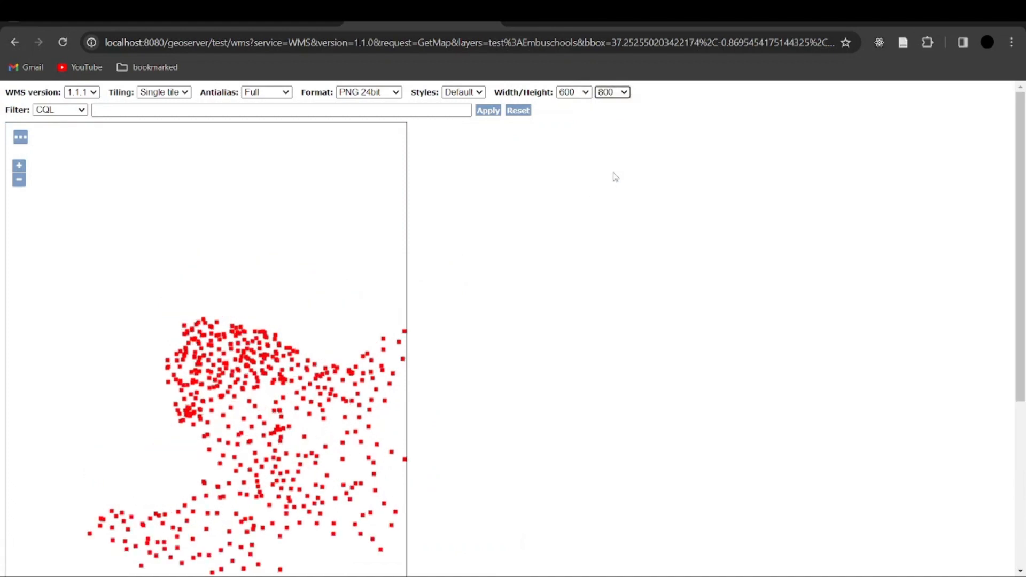
{"action": "left_click", "coordinate": [613, 94]}
{"action": "left_click", "coordinate": [615, 127]}
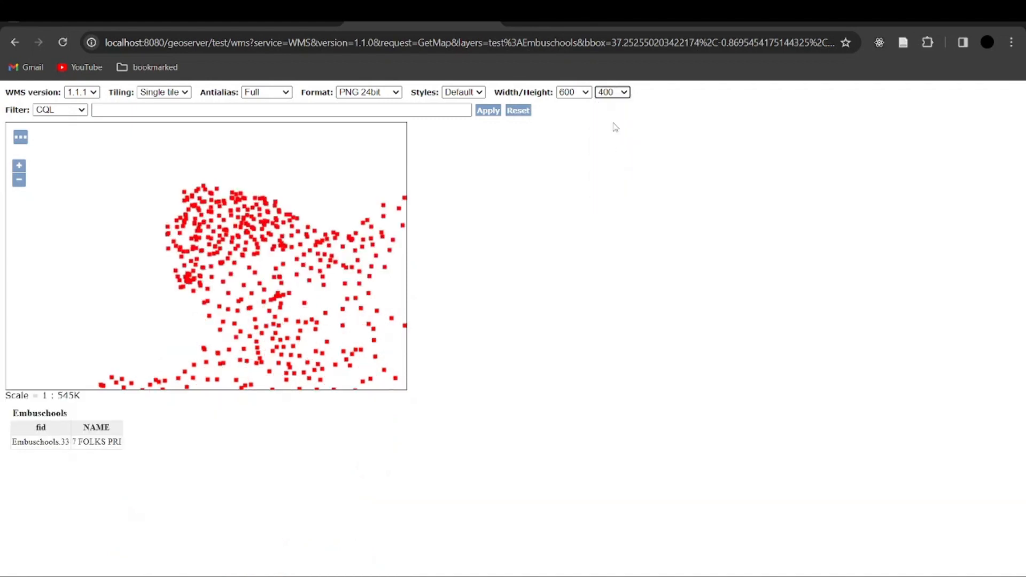
{"action": "left_click", "coordinate": [573, 94]}
{"action": "left_click", "coordinate": [577, 165]}
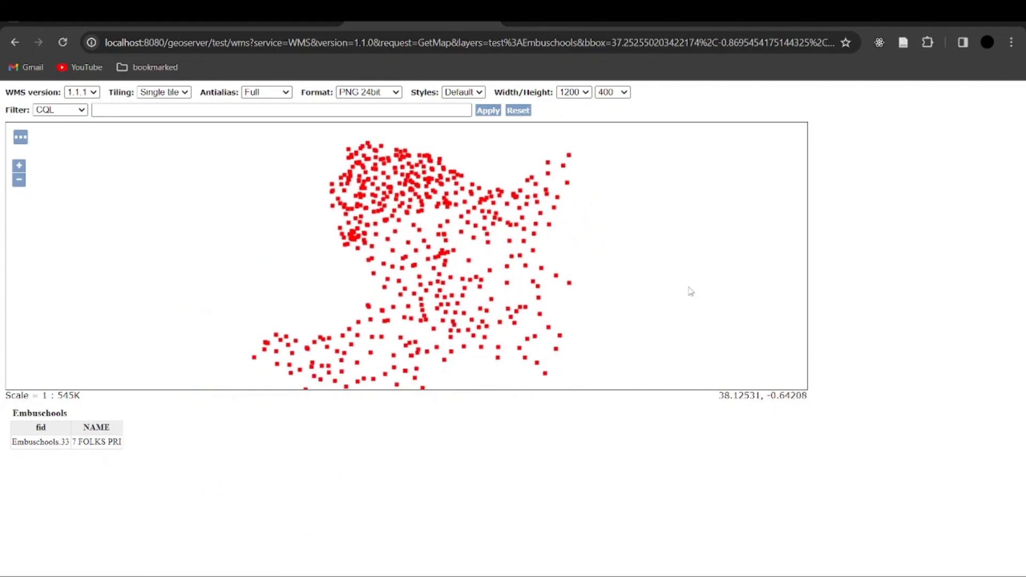
- Return to the GeoServer administration page and review the published layers, the configured stores and the available data source types
{"action": "left_click", "coordinate": [275, 27]}
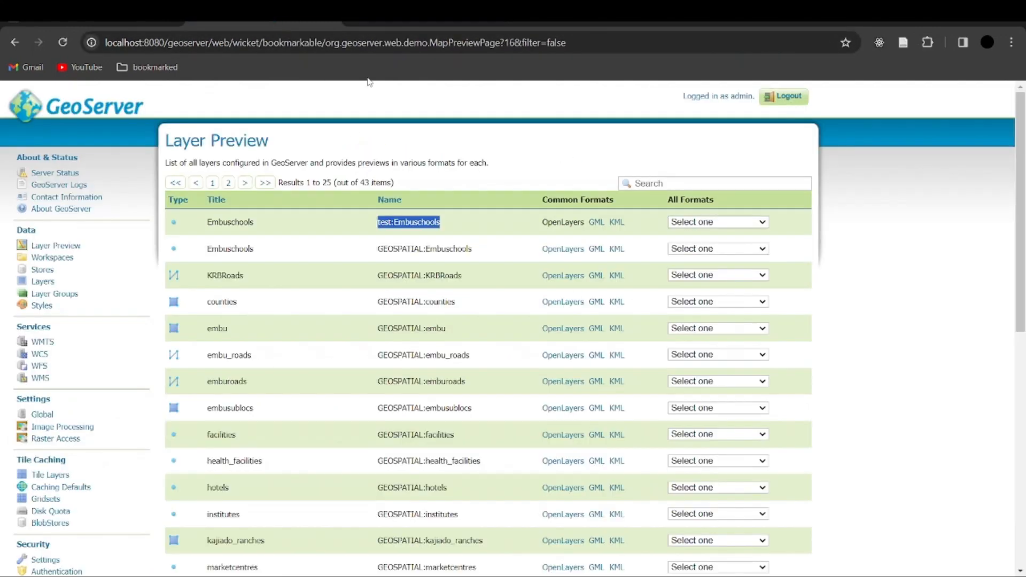
{"action": "left_click", "coordinate": [47, 281]}
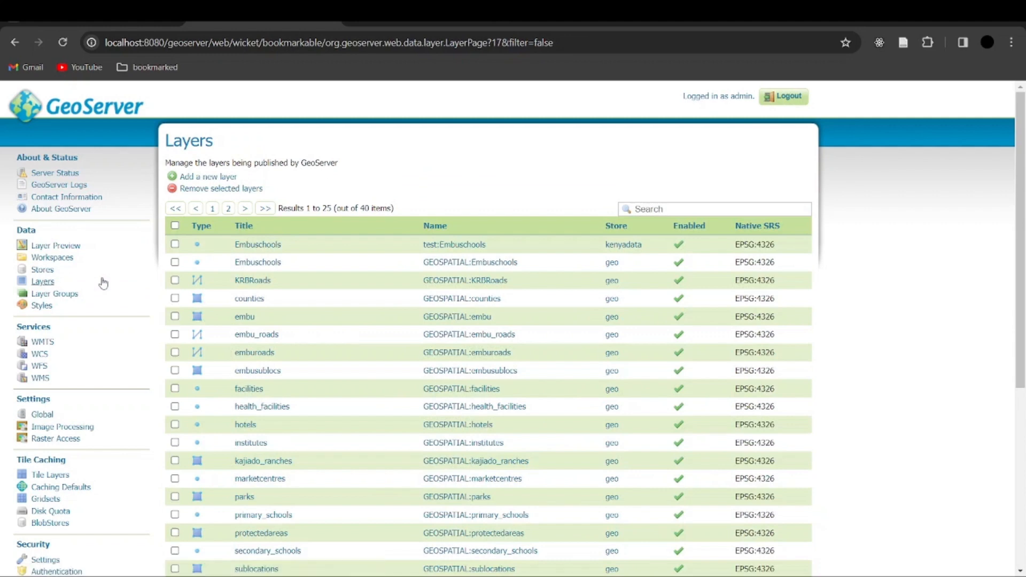
{"action": "left_click", "coordinate": [48, 273]}
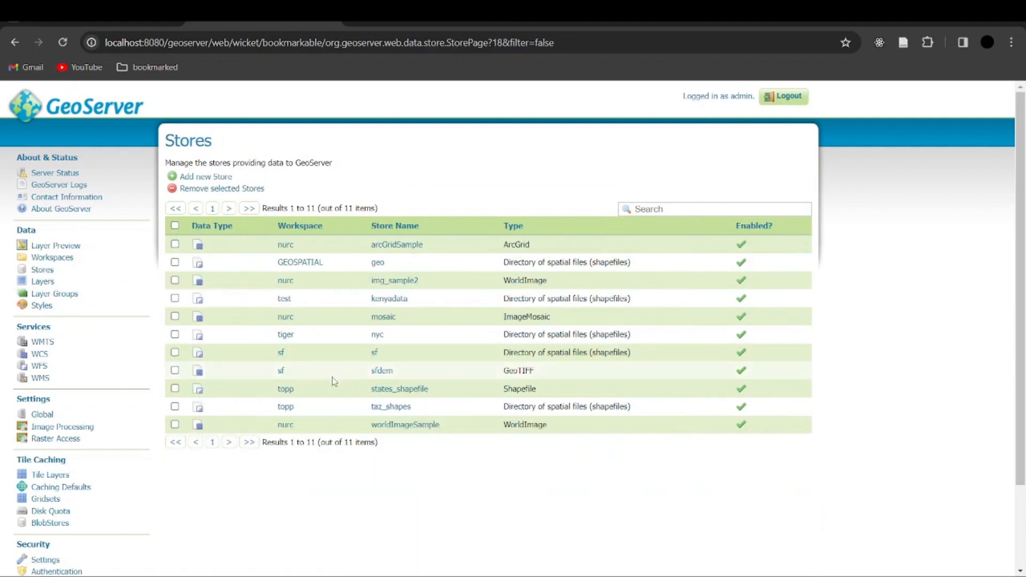
{"action": "left_click", "coordinate": [212, 179]}
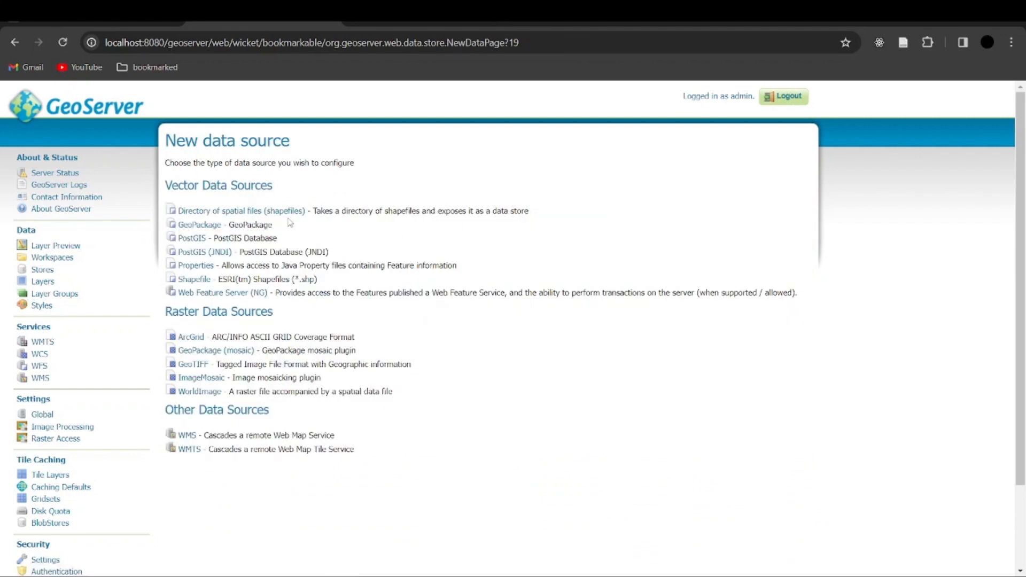
- Add a new layer from the test:kenyadata store and choose the counties resource for publishing
{"action": "left_click", "coordinate": [46, 282]}
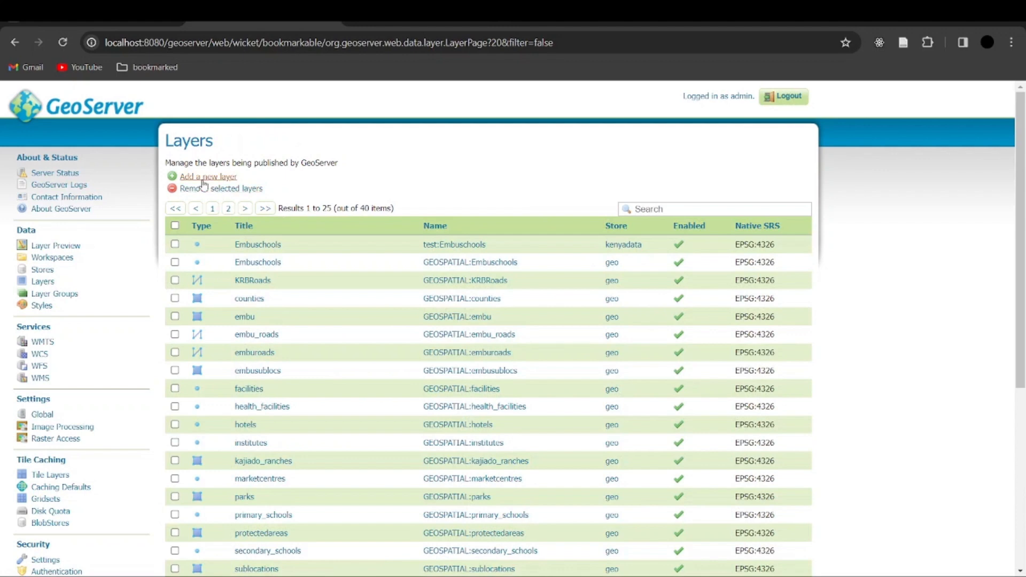
{"action": "left_click", "coordinate": [223, 177]}
{"action": "left_click", "coordinate": [322, 183]}
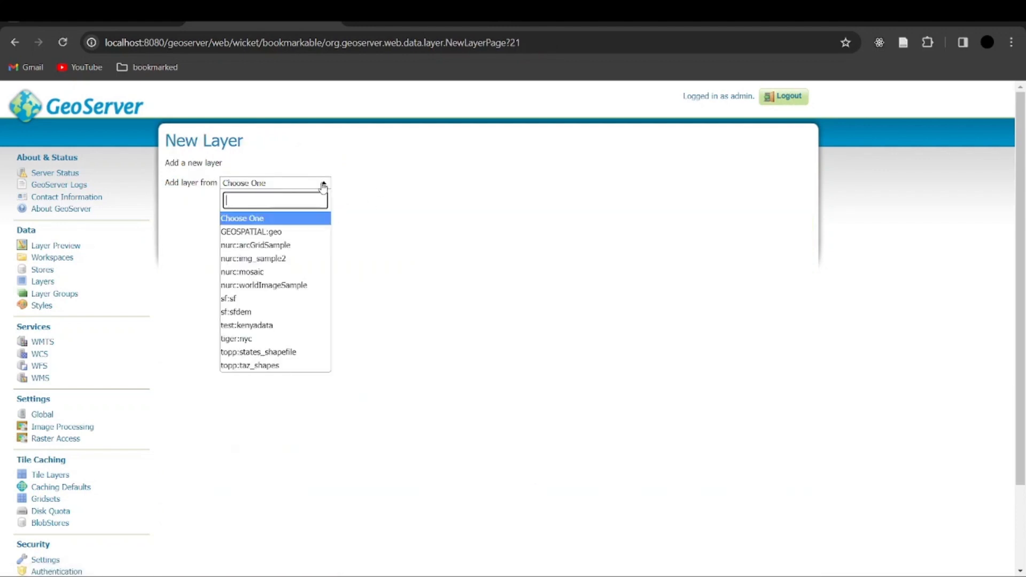
{"action": "left_click", "coordinate": [243, 326]}
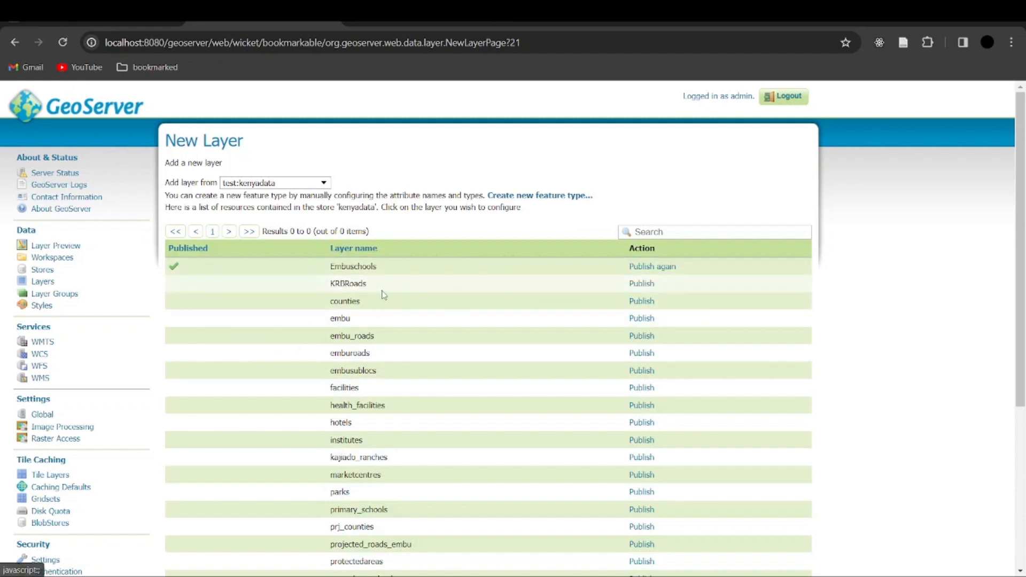
{"action": "left_click", "coordinate": [641, 303]}
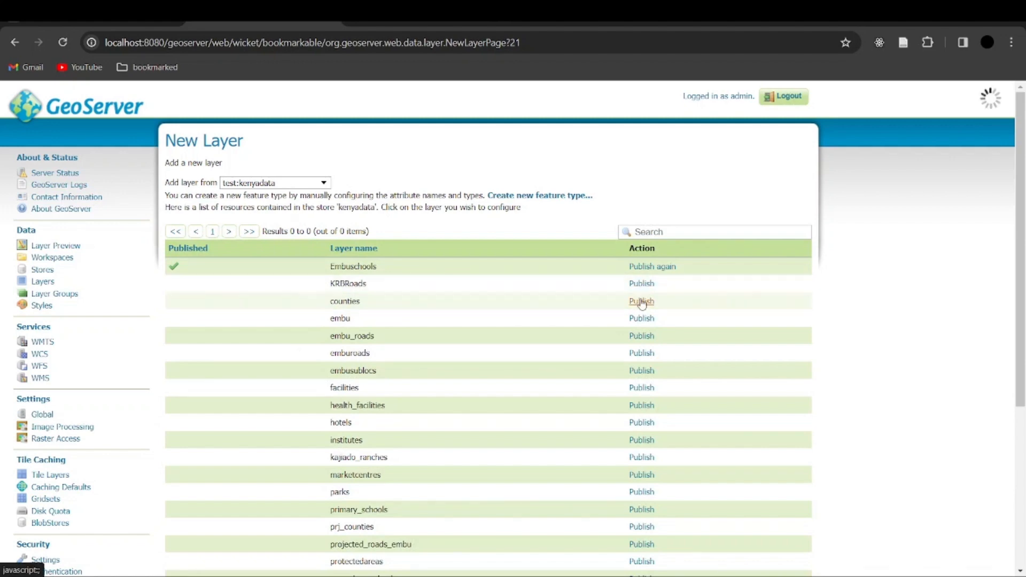
- Compute the counties layer's native bounding box from data and its lat/lon box from native bounds, and save the layer
{"action": "scroll", "coordinate": [568, 315], "scroll_direction": "down", "scroll_amount": 10}
{"action": "scroll", "coordinate": [568, 316], "scroll_direction": "down", "scroll_amount": 2}
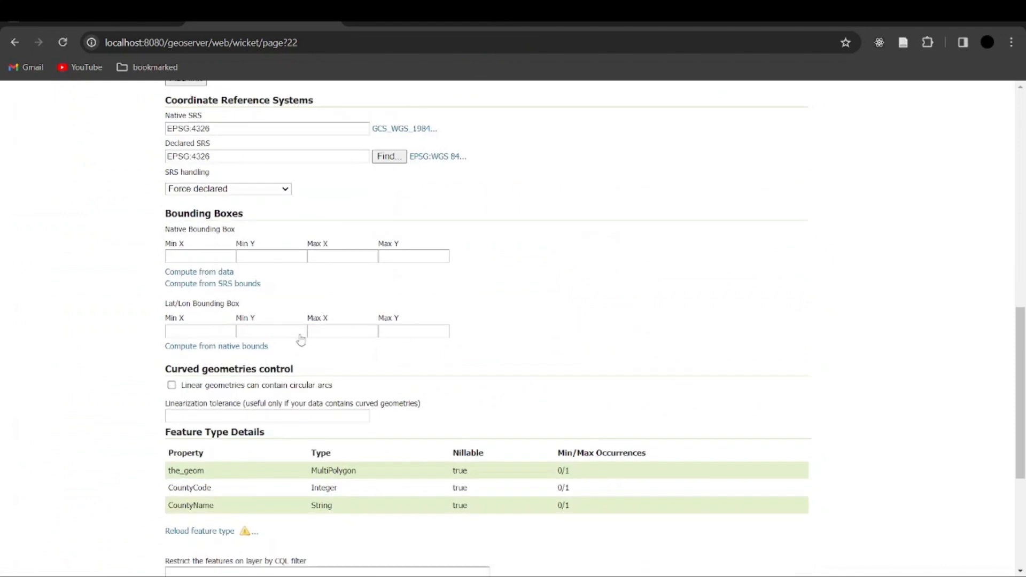
{"action": "left_click", "coordinate": [206, 273]}
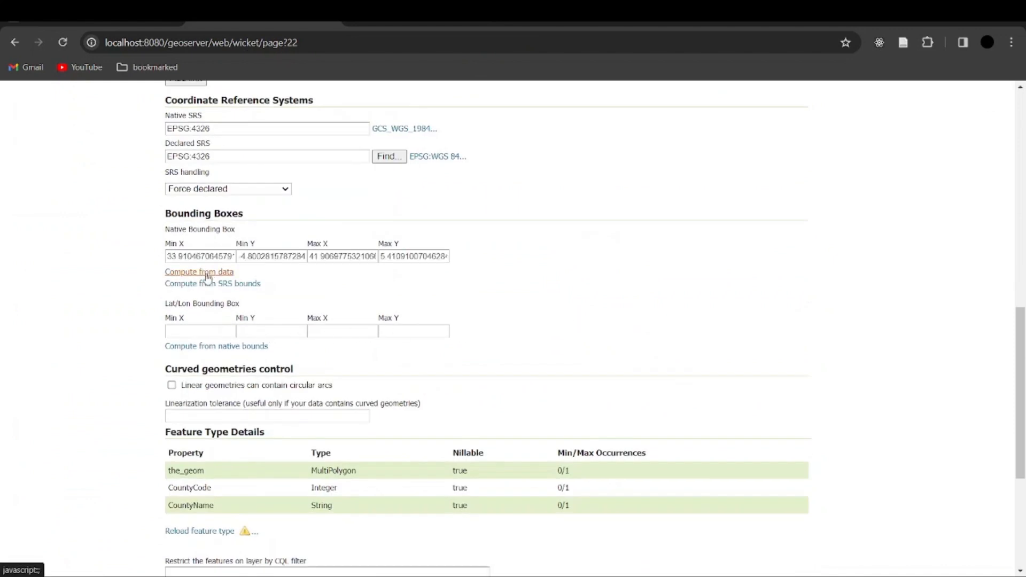
{"action": "left_click", "coordinate": [204, 347]}
{"action": "scroll", "coordinate": [485, 350], "scroll_direction": "down", "scroll_amount": 5}
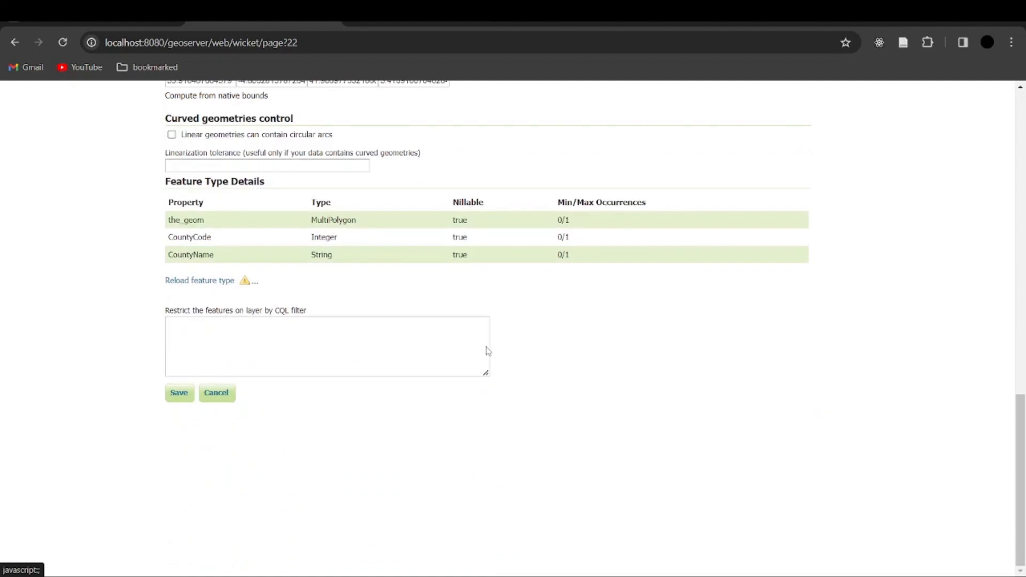
{"action": "left_click", "coordinate": [180, 394]}
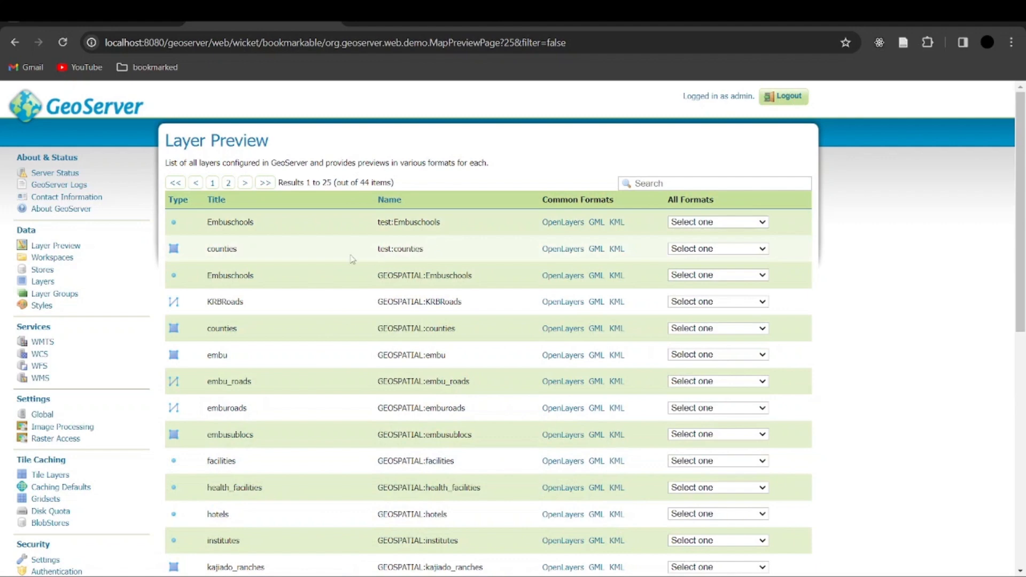
- Preview the test:counties layer in OpenLayers and zoom out until the whole country fits in the map
{"action": "left_click_drag", "start_coordinate": [378, 252], "coordinate": [399, 255]}
{"action": "left_click", "coordinate": [559, 251]}
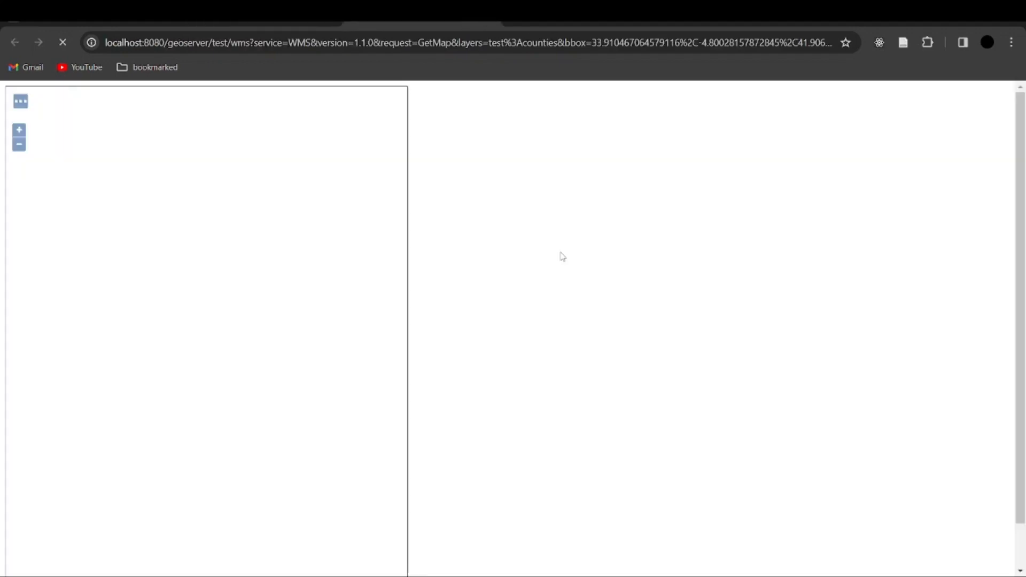
{"action": "scroll", "coordinate": [196, 319], "scroll_direction": "up", "scroll_amount": 1}
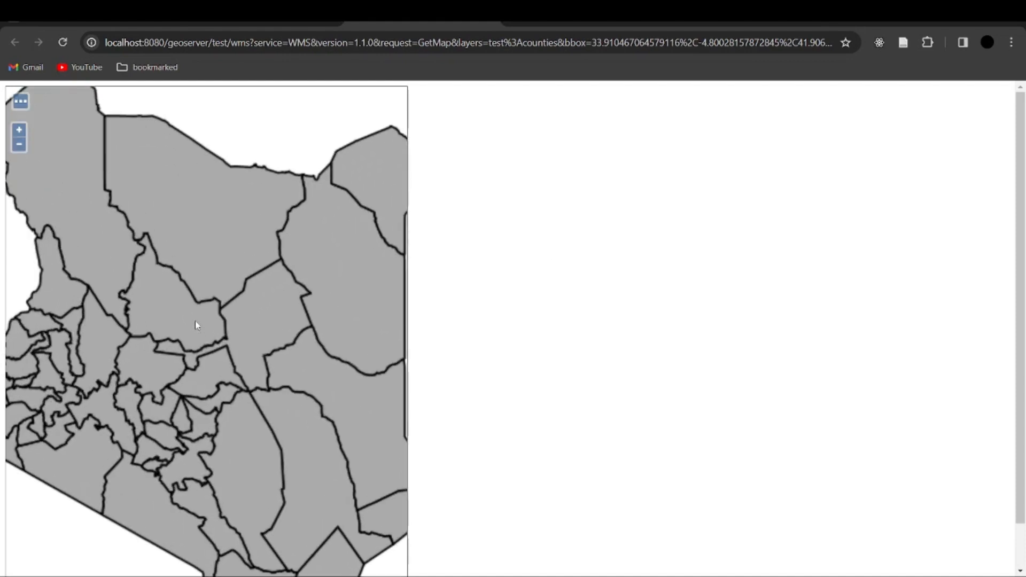
{"action": "scroll", "coordinate": [196, 320], "scroll_direction": "down", "scroll_amount": 1}
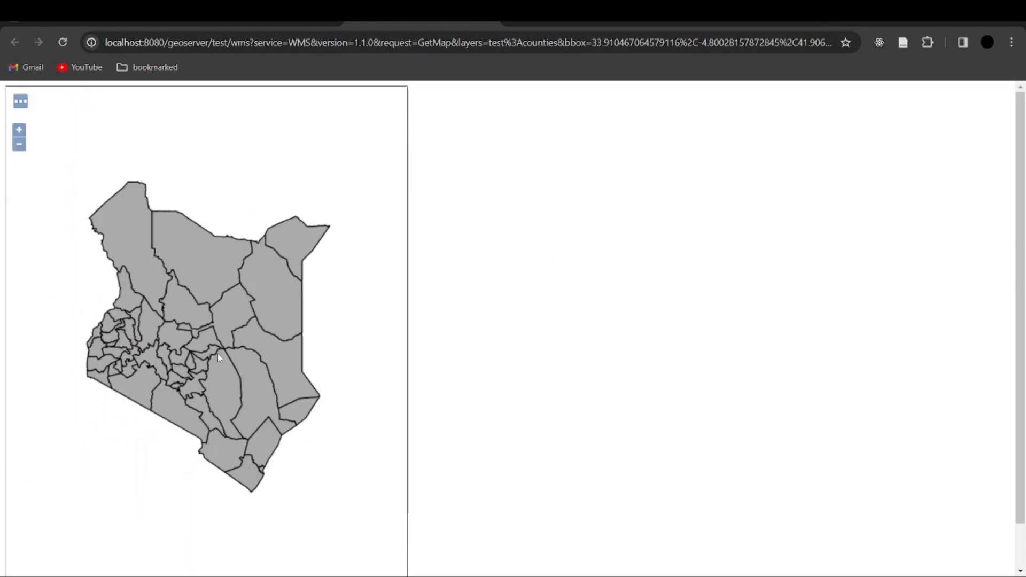
- Show the counties preview's map options, try a width of 600, and resize the map to 1000 wide by 600 high
{"action": "left_click", "coordinate": [22, 104]}
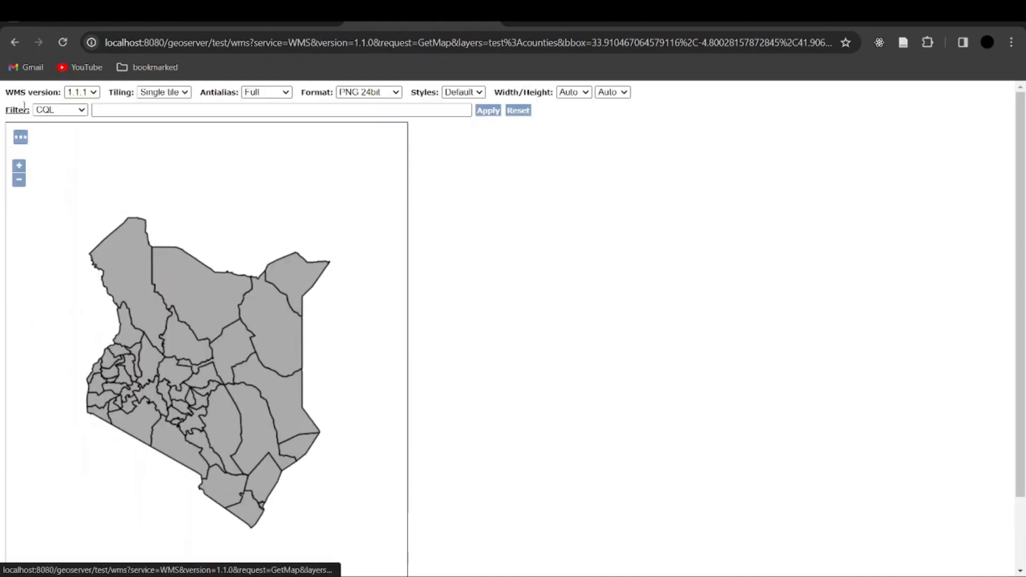
{"action": "left_click", "coordinate": [569, 95]}
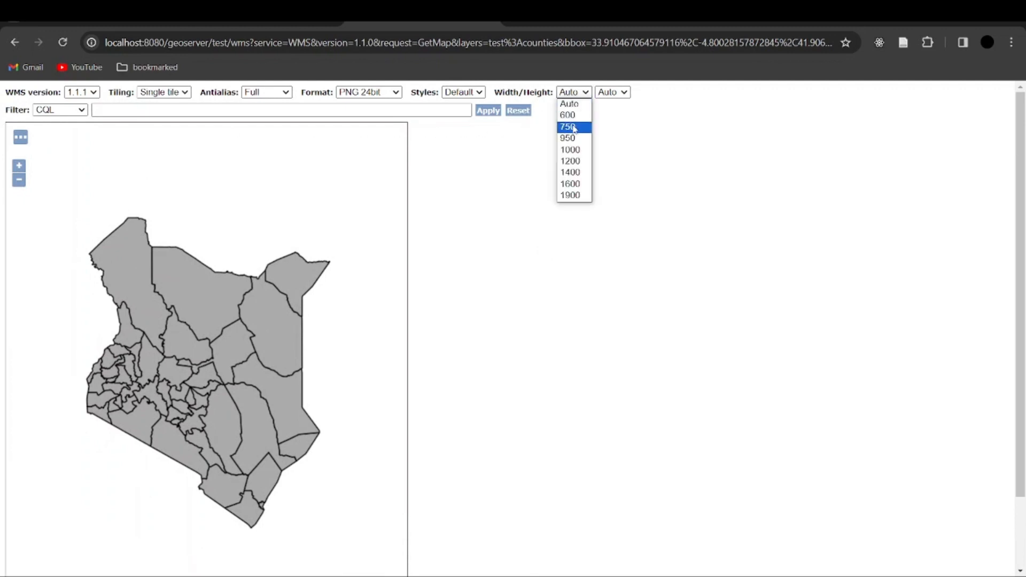
{"action": "left_click", "coordinate": [571, 116]}
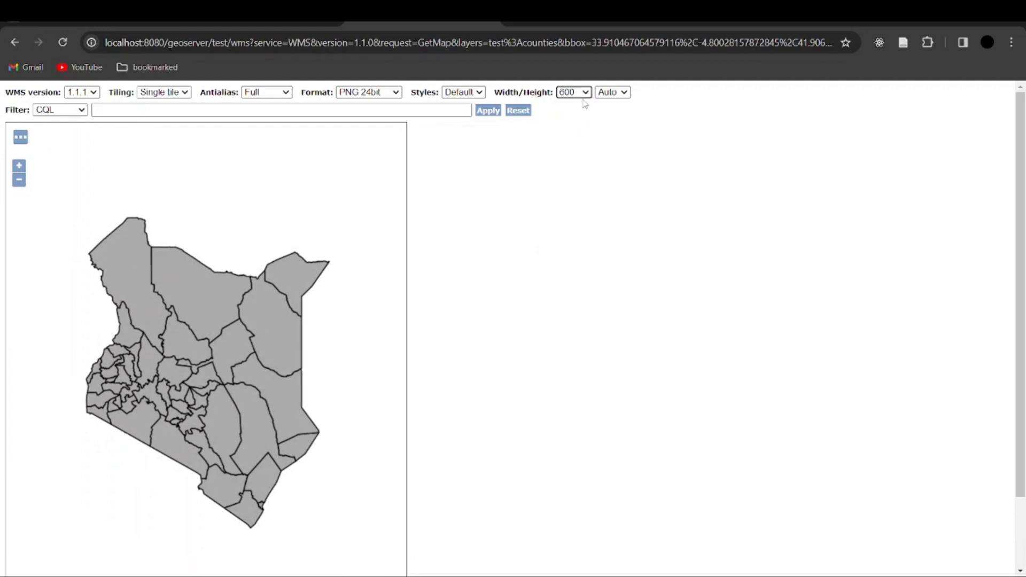
{"action": "left_click", "coordinate": [583, 95]}
{"action": "left_click", "coordinate": [571, 104]}
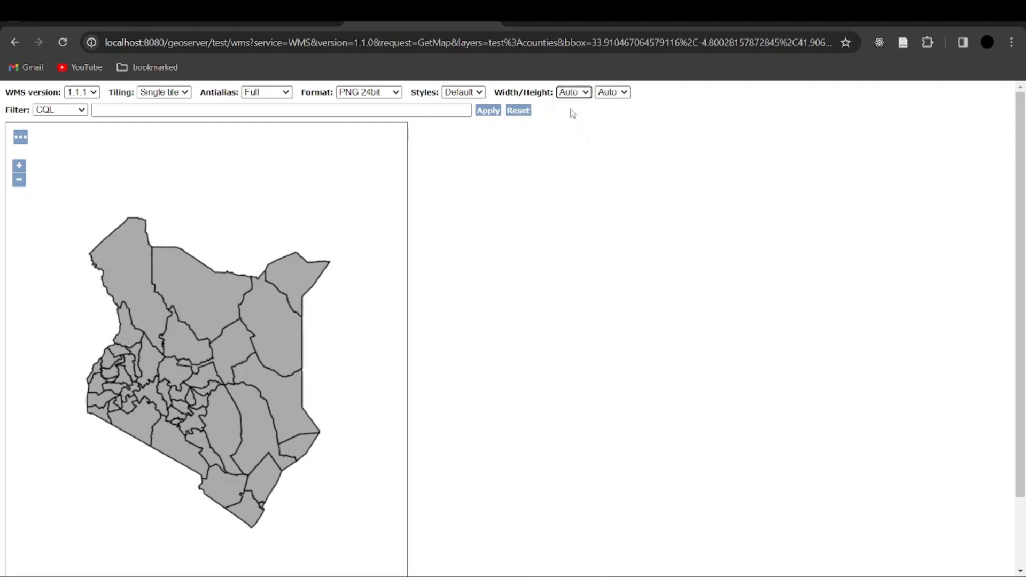
{"action": "left_click", "coordinate": [611, 91]}
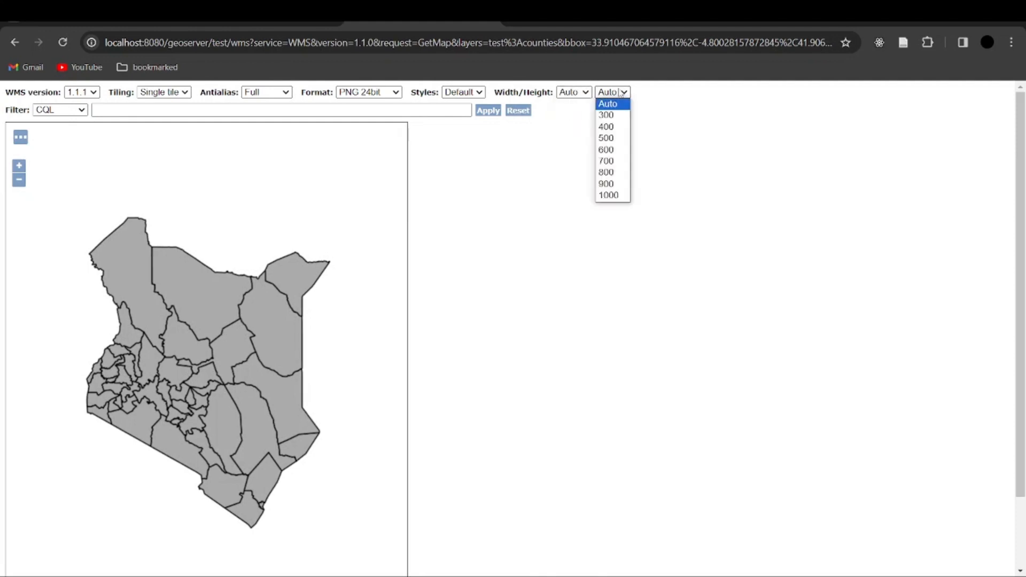
{"action": "left_click", "coordinate": [612, 150]}
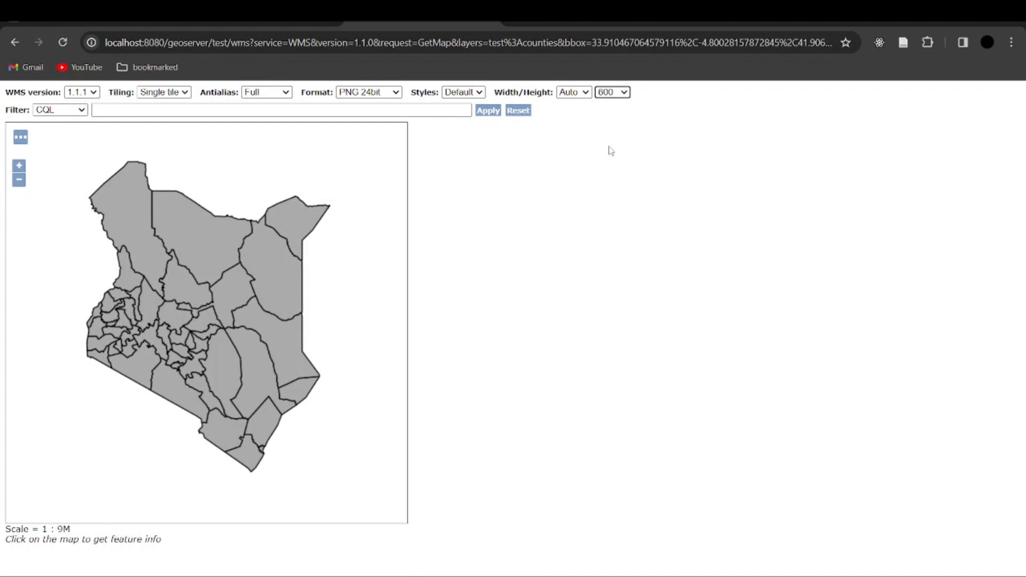
{"action": "left_click", "coordinate": [578, 96]}
{"action": "left_click", "coordinate": [580, 160]}
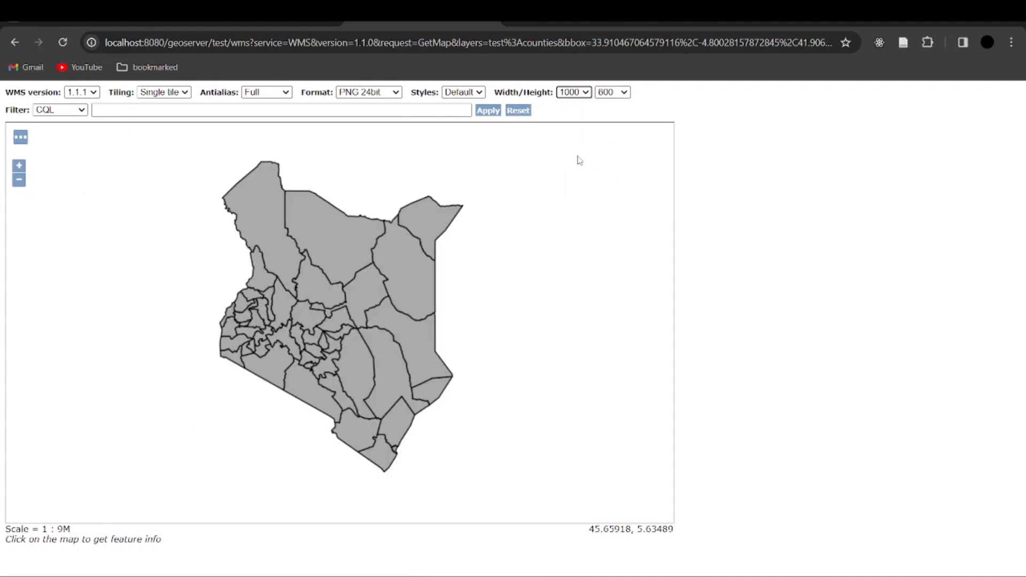
{"action": "left_click_drag", "start_coordinate": [383, 278], "coordinate": [381, 277]}
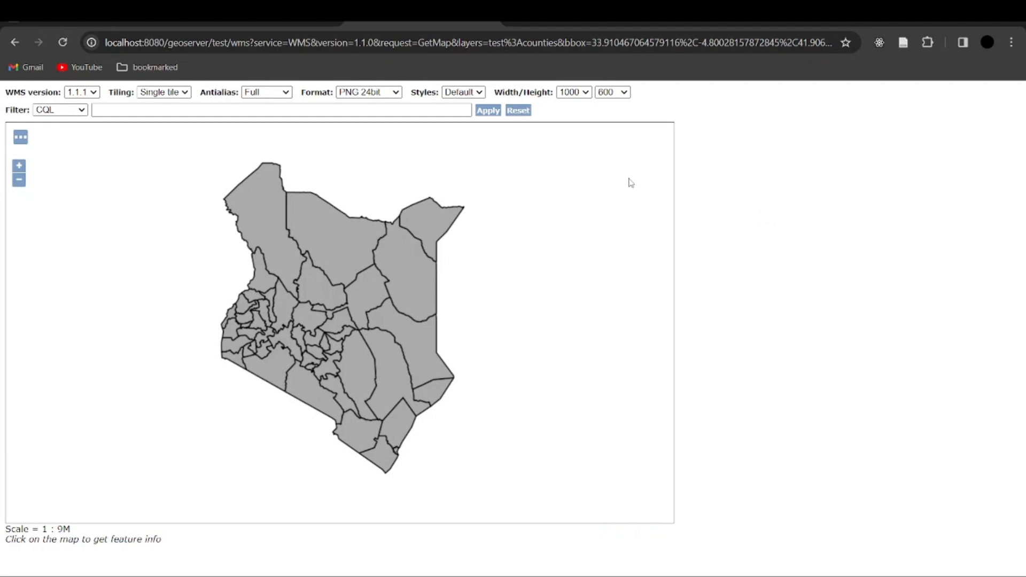
{"action": "mouse_move", "coordinate": [352, 306]}
{"action": "left_mouse_down"}
{"action": "mouse_move", "coordinate": [362, 308]}
{"action": "mouse_move", "coordinate": [343, 307]}
{"action": "left_mouse_up"}
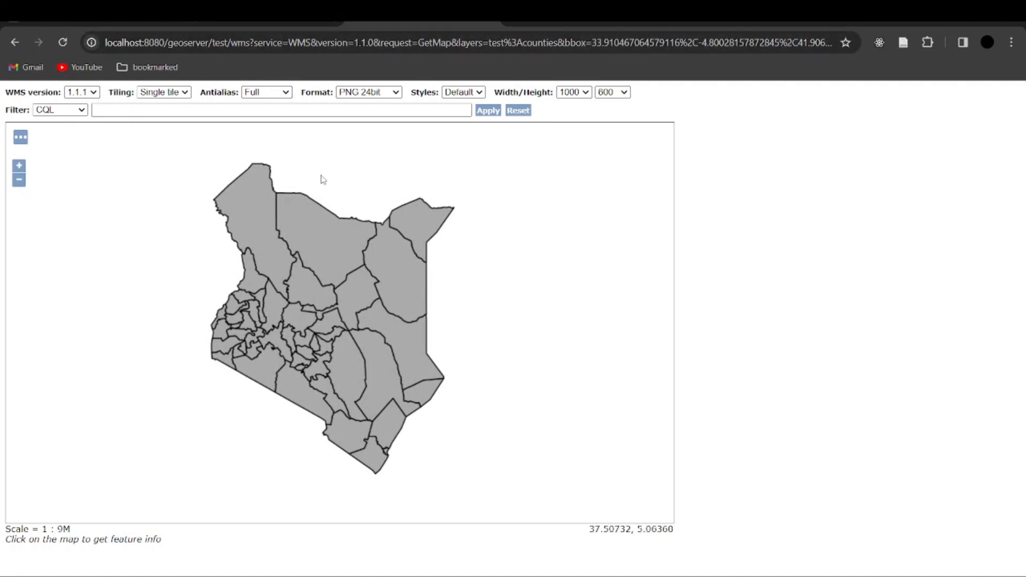
{"action": "left_click", "coordinate": [252, 18]}
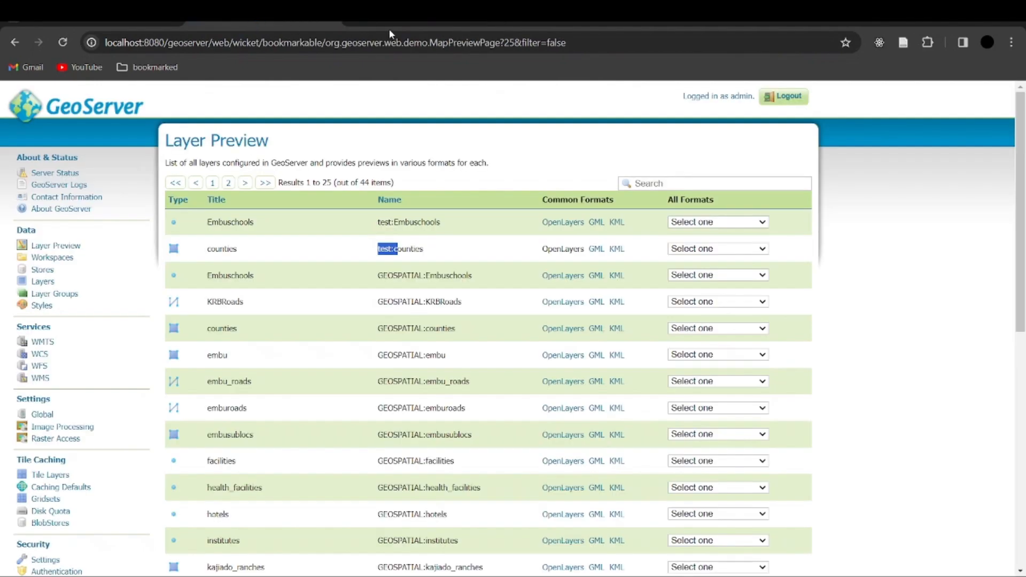
{"action": "left_click", "coordinate": [394, 24]}
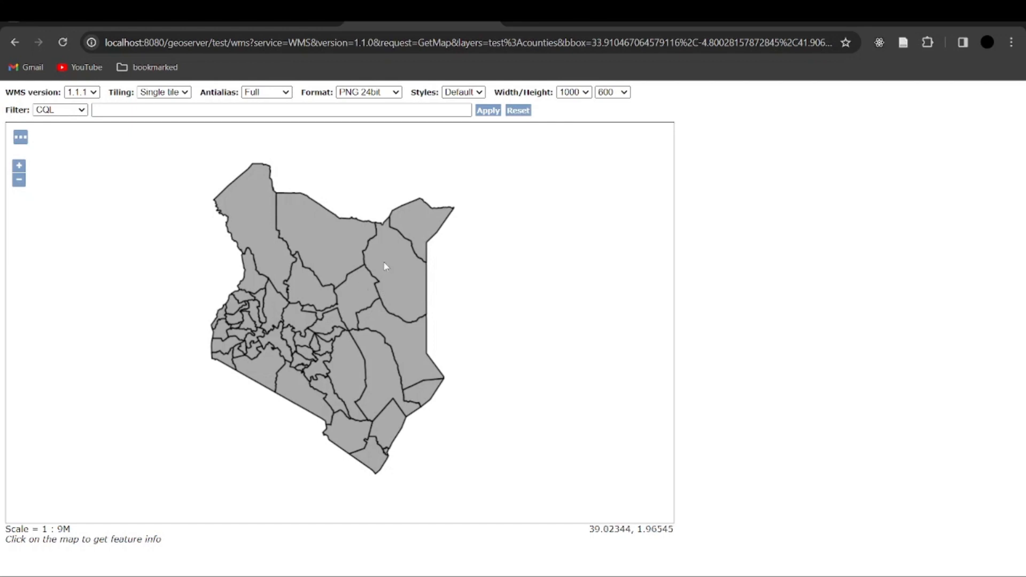
{"action": "left_click_drag", "start_coordinate": [362, 298], "coordinate": [371, 298]}
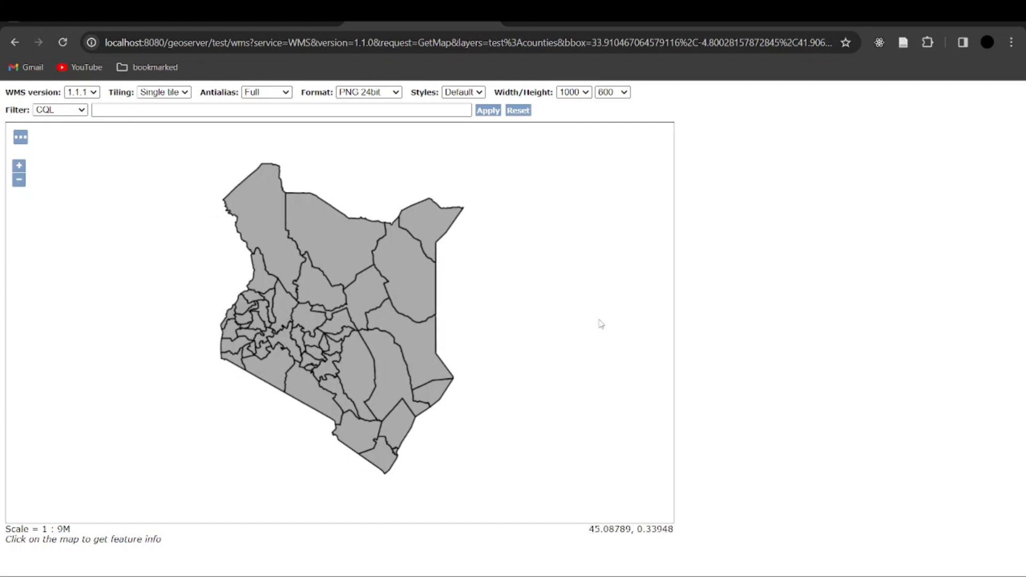